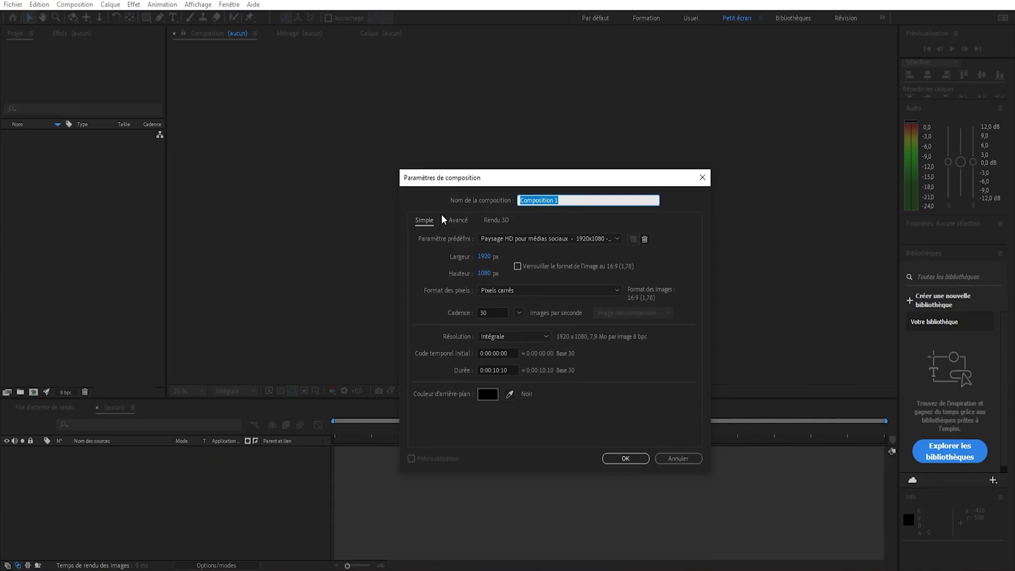
- Create a composition named christmas with a duration of 0:00:10:00
{"action": "type", "text": "chris"}
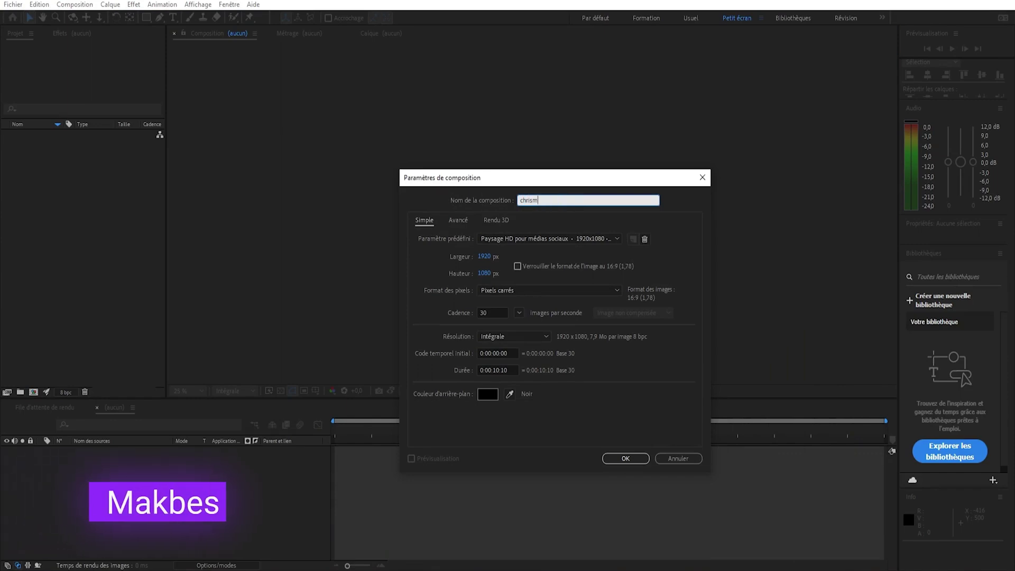
{"action": "type", "text": "tmas"}
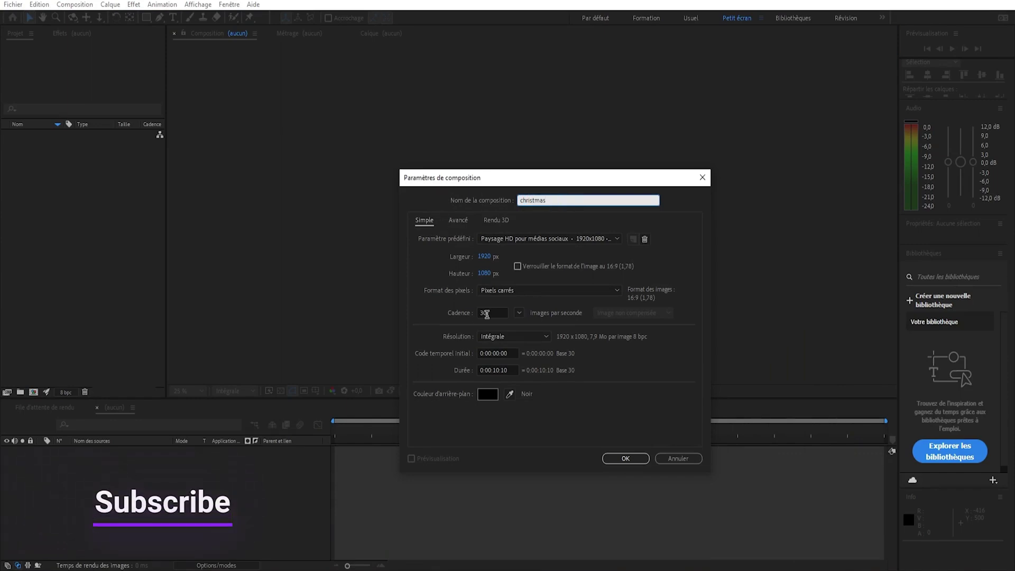
{"action": "left_click", "coordinate": [509, 370]}
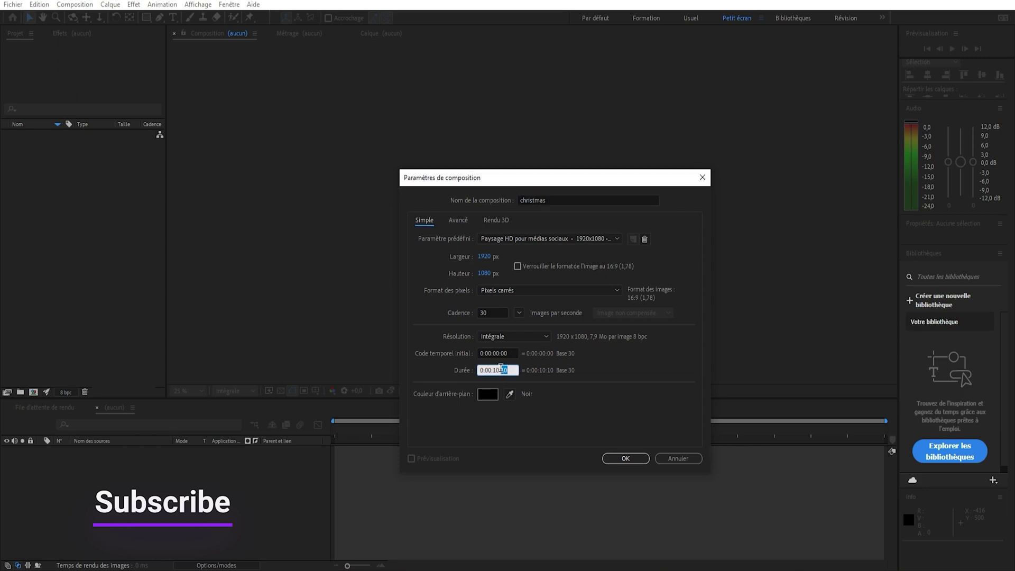
{"action": "left_click", "coordinate": [626, 459]}
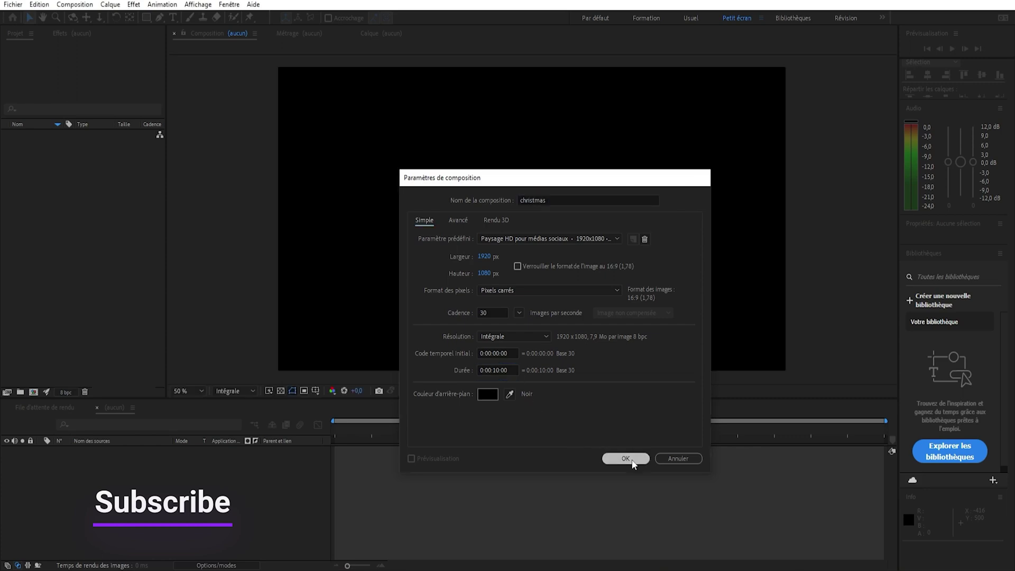
- Add a text layer reading "Merry Christmas" to the composition and hide it
{"action": "right_click", "coordinate": [103, 471]}
{"action": "mouse_move", "coordinate": [259, 328]}
{"action": "left_click", "coordinate": [332, 346]}
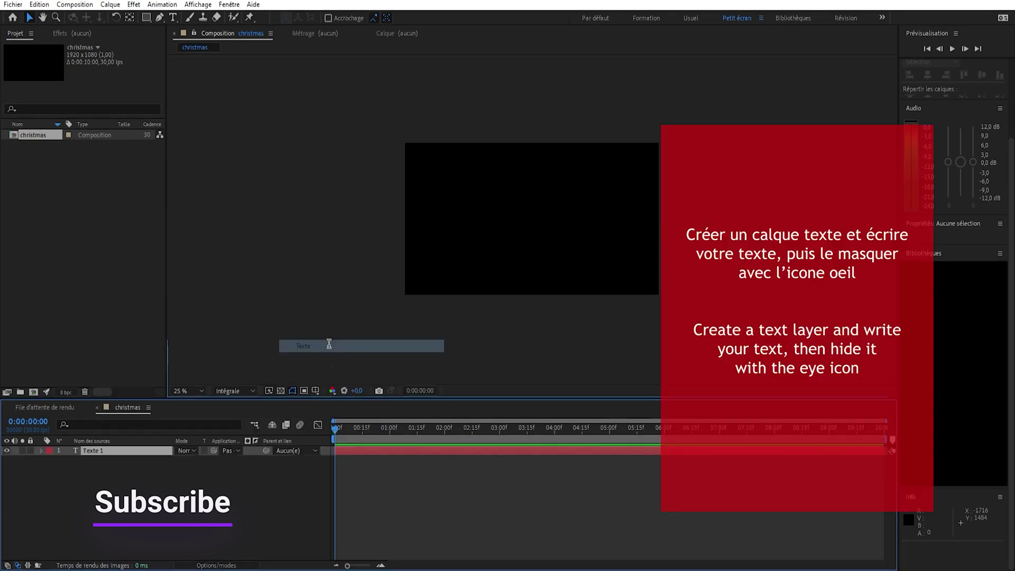
{"action": "type", "text": "Merry Christmas"}
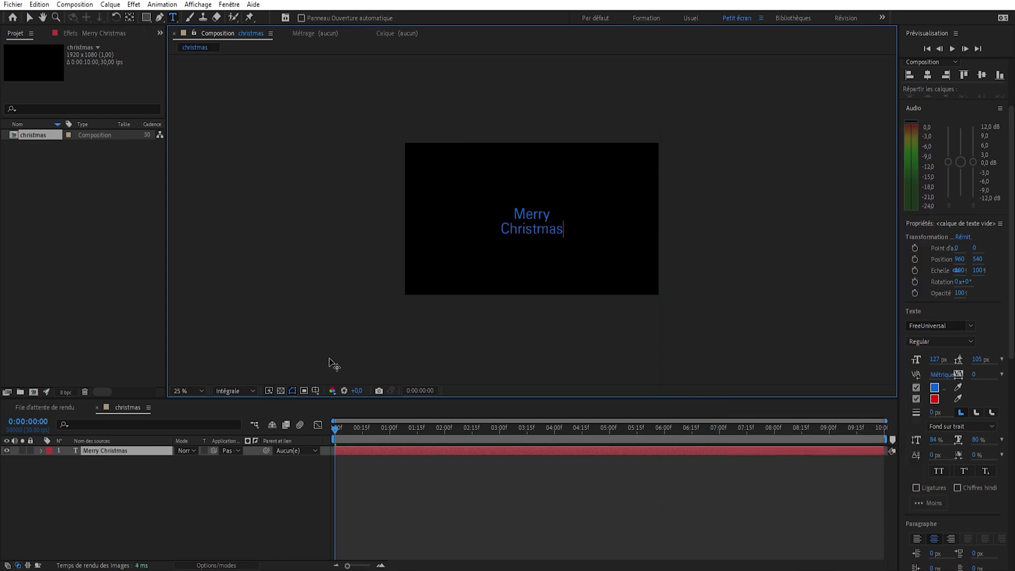
{"action": "left_click", "coordinate": [213, 524]}
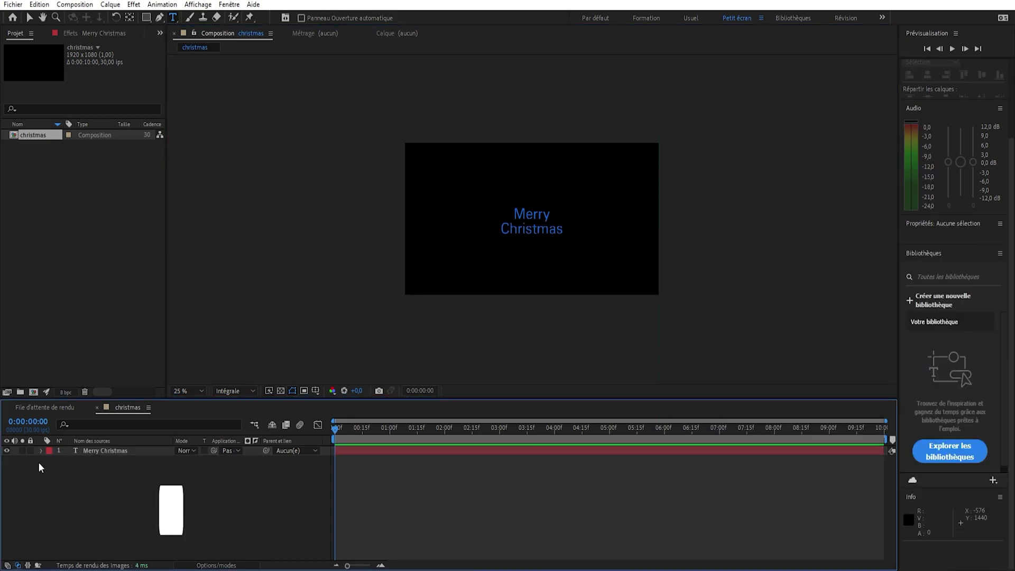
{"action": "left_click", "coordinate": [5, 450]}
- Create a new solid layer named e3d
{"action": "right_click", "coordinate": [132, 485]}
{"action": "mouse_move", "coordinate": [274, 342]}
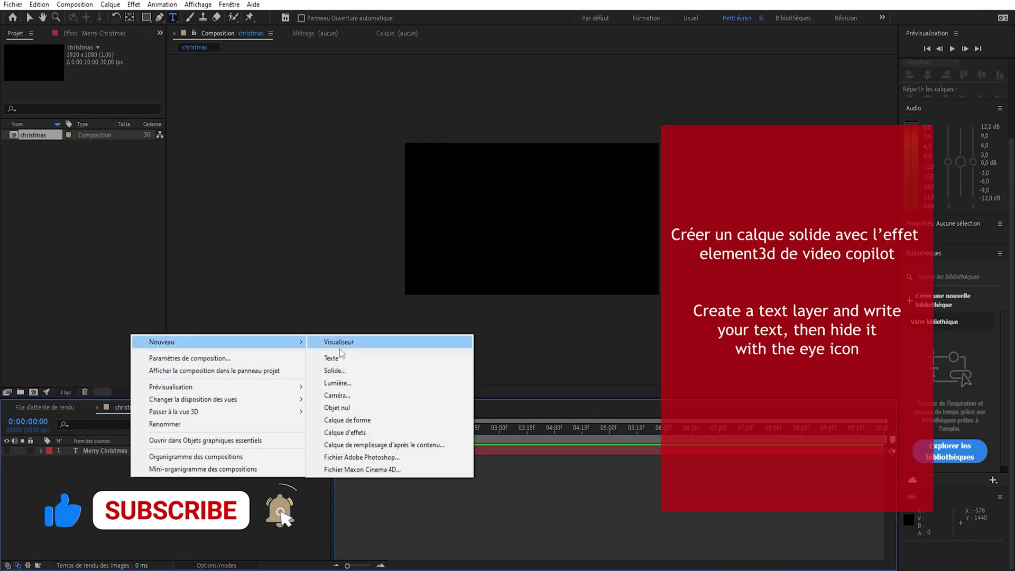
{"action": "left_click", "coordinate": [365, 376]}
{"action": "type", "text": "e3d"}
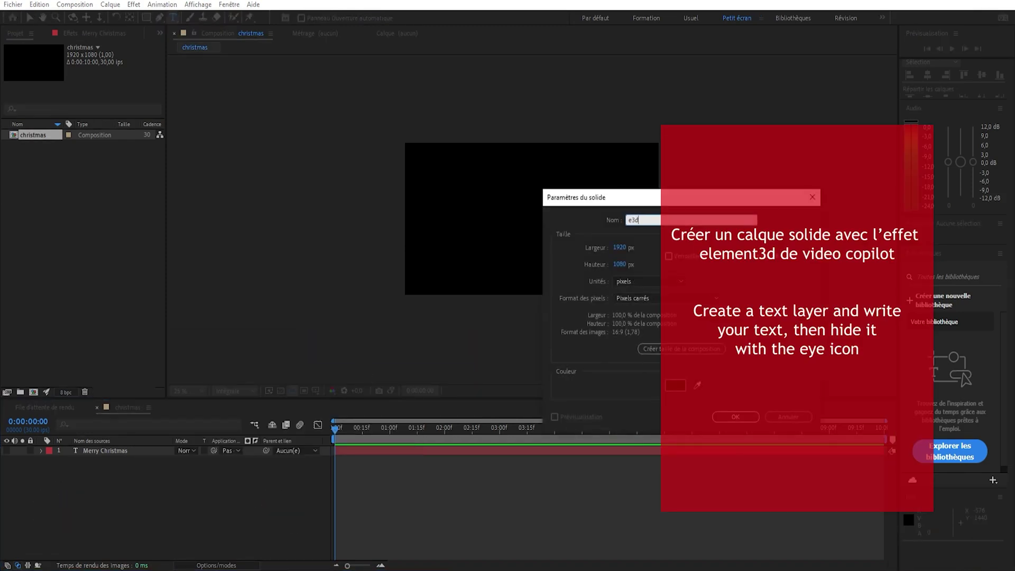
{"action": "left_click", "coordinate": [735, 416]}
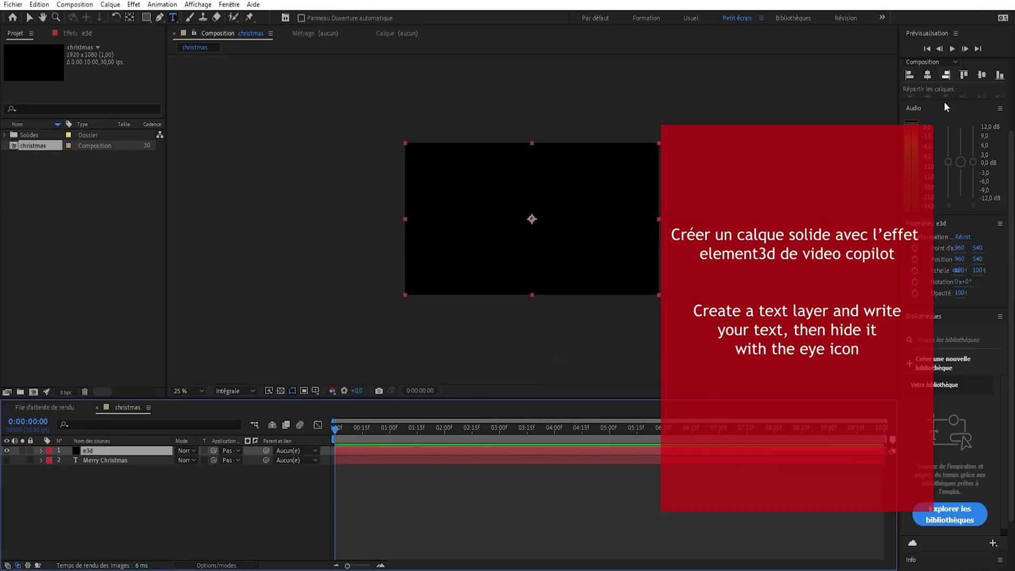
- Find the Video Copilot Element effect and apply it to the e3d solid
{"action": "key", "text": "ctrl+5"}
{"action": "type", "text": "eleme"}
{"action": "left_click_drag", "start_coordinate": [946, 104], "coordinate": [104, 449]}
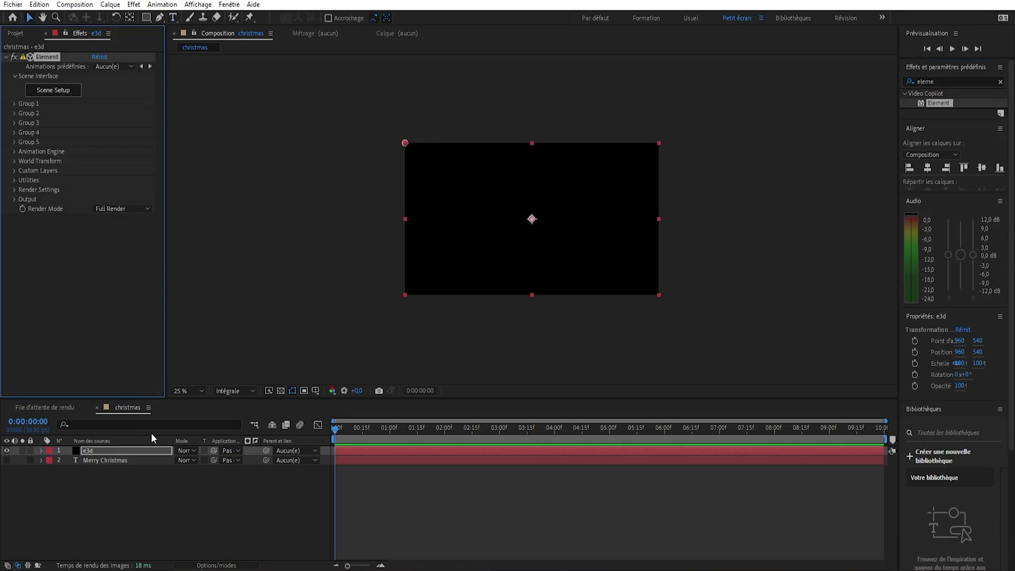
- In the Element effect's custom text and masks, set Path Layer 1 to the Merry Christmas layer
{"action": "left_click", "coordinate": [14, 170]}
{"action": "left_click", "coordinate": [23, 180]}
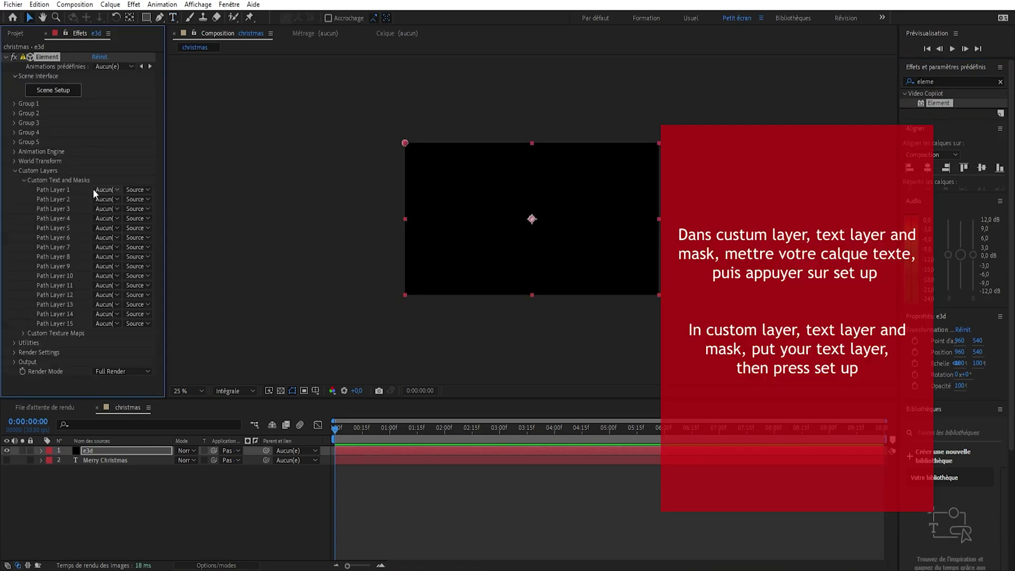
{"action": "left_click", "coordinate": [108, 189]}
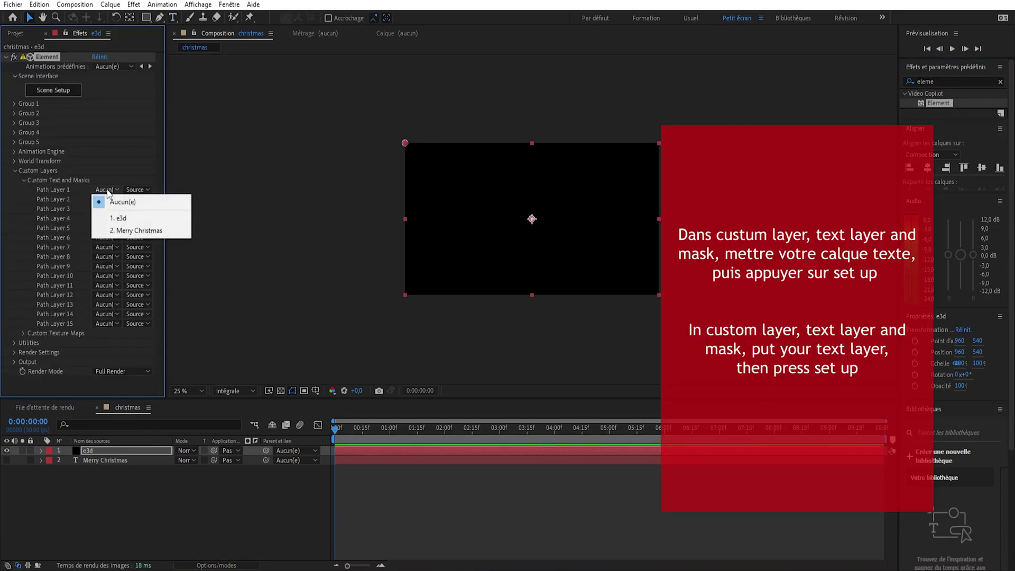
{"action": "left_click", "coordinate": [147, 232]}
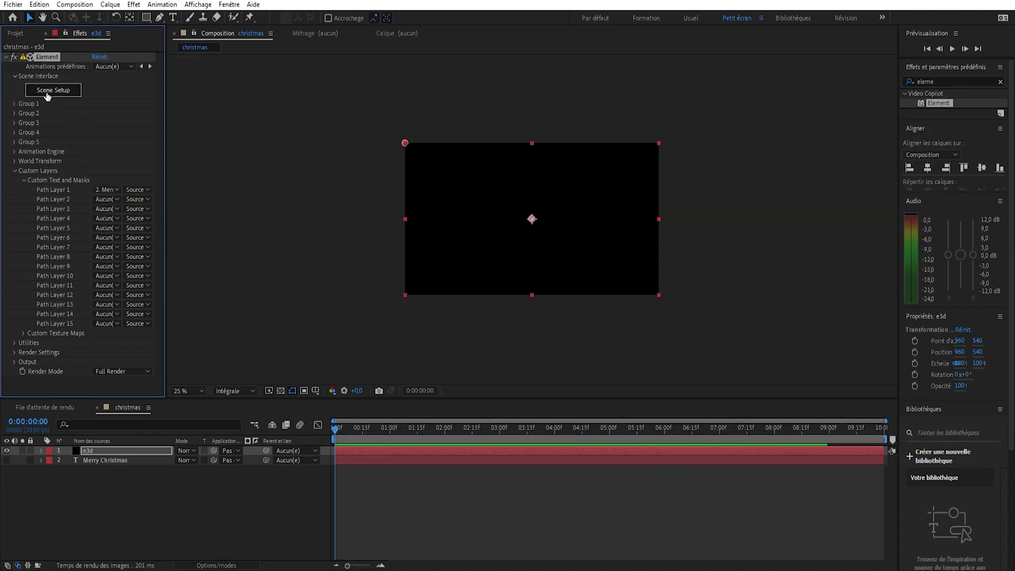
- Open Element's Scene Setup and add the Christmas_Sphere_V01 model from Christmas_Pack-01 to the scene
{"action": "left_click", "coordinate": [48, 94]}
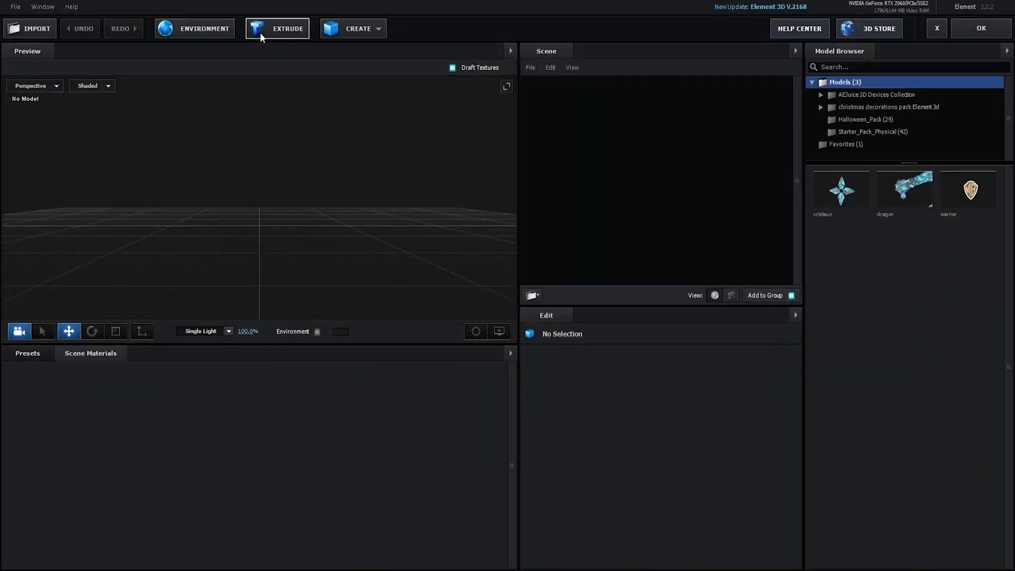
{"action": "double_click", "coordinate": [861, 106]}
{"action": "left_click", "coordinate": [872, 119]}
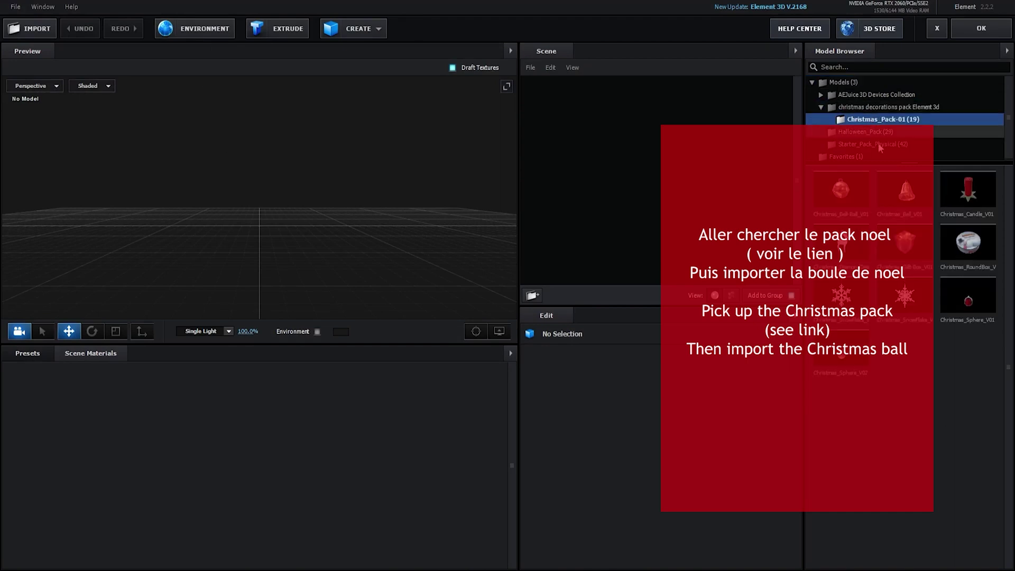
{"action": "left_click", "coordinate": [967, 298]}
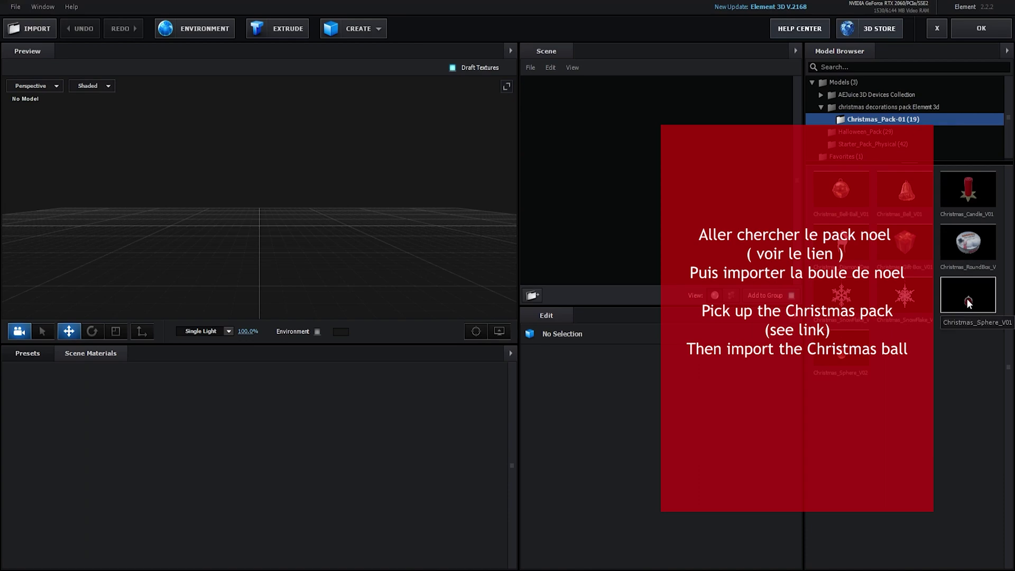
- Enlarge the Christmas ball uniformly and raise it to a Y position of about 1.85
{"action": "left_click_drag", "start_coordinate": [259, 194], "coordinate": [270, 84]}
{"action": "left_click_drag", "start_coordinate": [615, 399], "coordinate": [824, 392]}
{"action": "scroll", "coordinate": [336, 227], "scroll_direction": "down", "scroll_amount": 5}
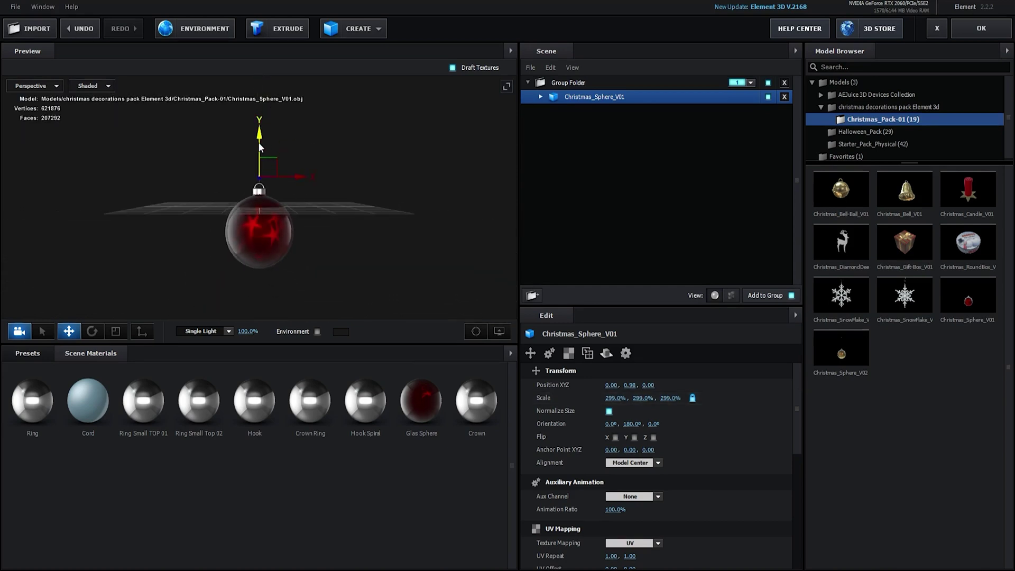
{"action": "left_click_drag", "start_coordinate": [259, 146], "coordinate": [257, 115]}
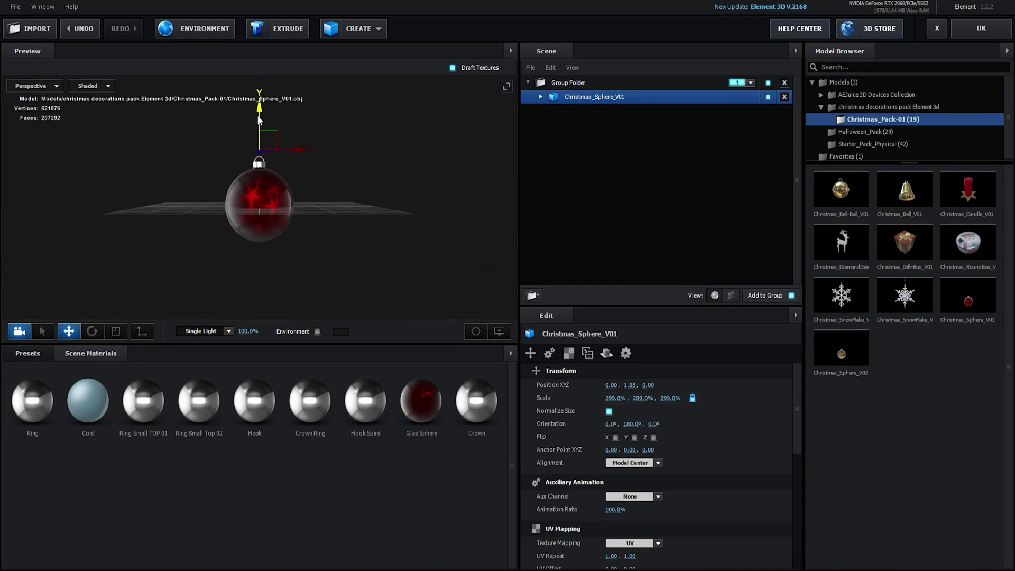
{"action": "left_click_drag", "start_coordinate": [615, 398], "coordinate": [669, 397]}
- Extrude the text path and move it in front of the Christmas ball to about -1.80 on Z
{"action": "left_click_drag", "start_coordinate": [487, 243], "coordinate": [360, 239]}
{"action": "left_click", "coordinate": [284, 35]}
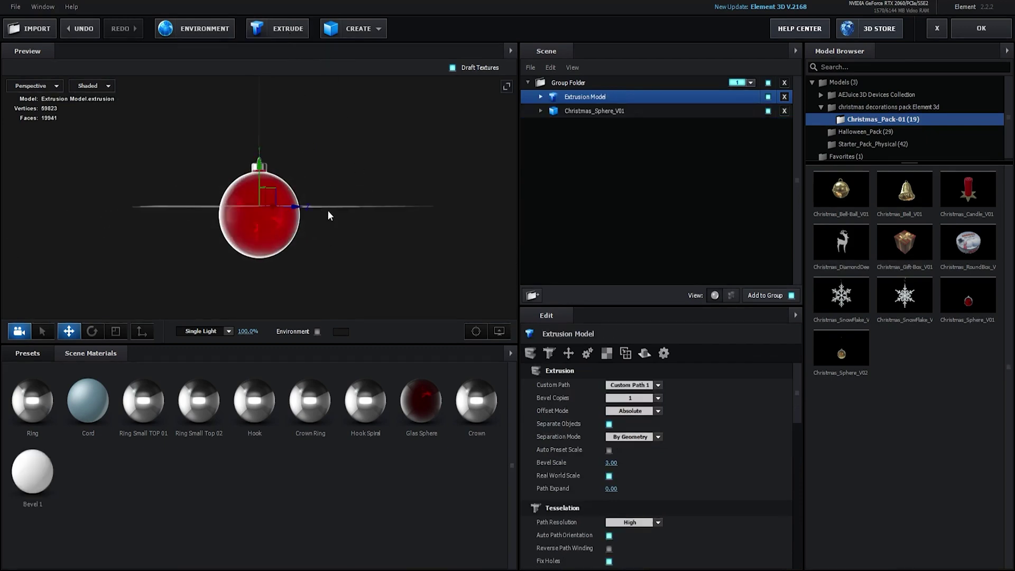
{"action": "left_click_drag", "start_coordinate": [303, 210], "coordinate": [508, 220]}
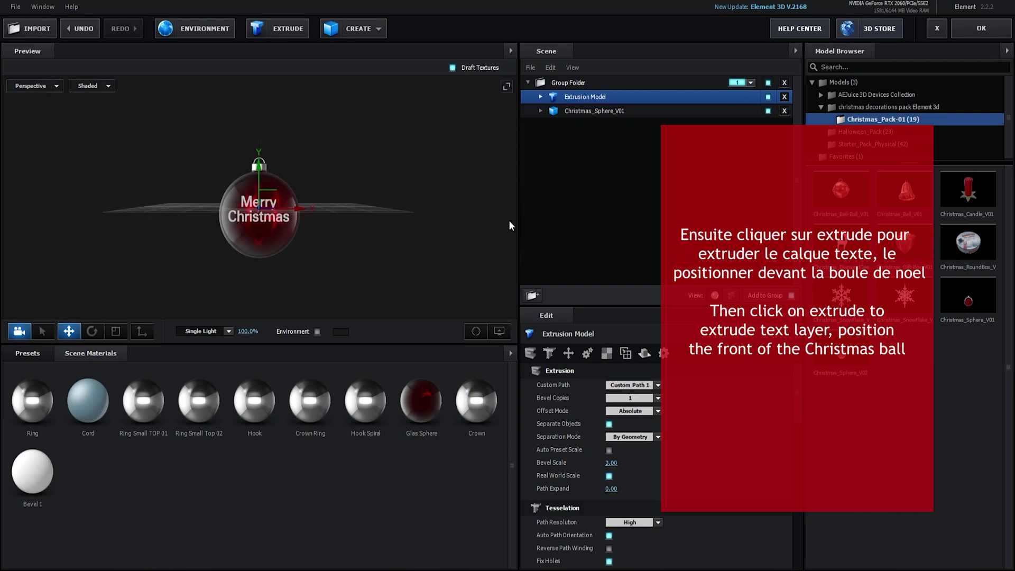
- Scale the extruded text to 137% and tilt its X orientation to 6° to fit the front of the ball
{"action": "scroll", "coordinate": [592, 440], "scroll_direction": "down", "scroll_amount": 3}
{"action": "left_click_drag", "start_coordinate": [614, 514], "coordinate": [629, 514]}
{"action": "left_click_drag", "start_coordinate": [379, 227], "coordinate": [299, 230]}
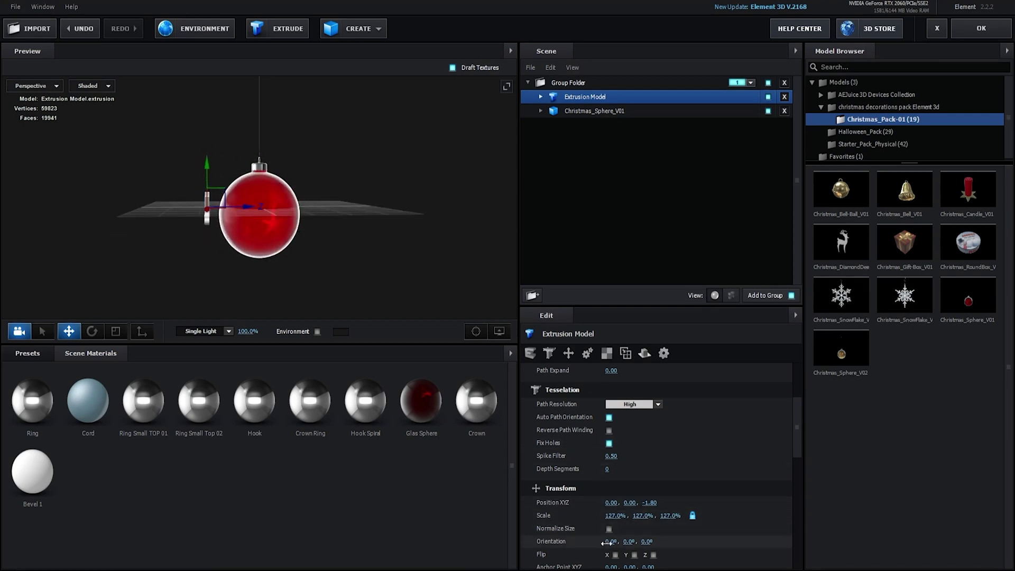
{"action": "left_click_drag", "start_coordinate": [336, 274], "coordinate": [413, 274]}
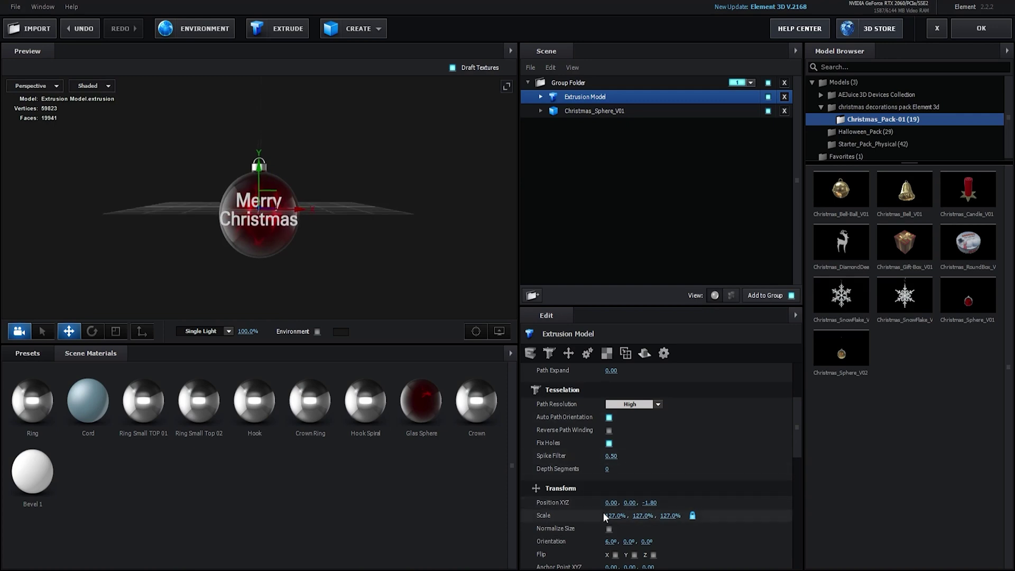
{"action": "left_click_drag", "start_coordinate": [615, 516], "coordinate": [624, 519]}
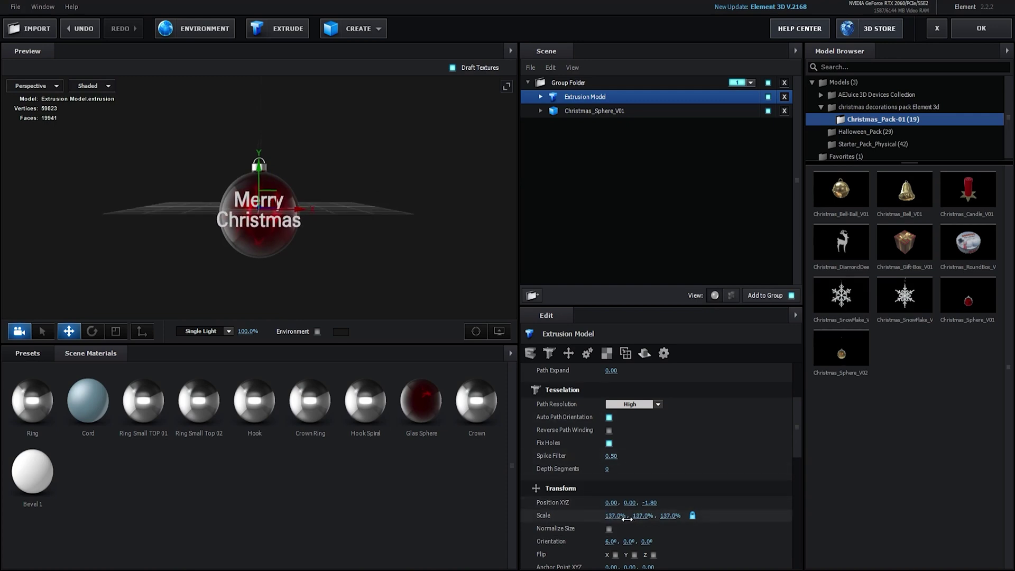
{"action": "mouse_move", "coordinate": [325, 232]}
{"action": "left_mouse_down"}
{"action": "mouse_move", "coordinate": [249, 232]}
{"action": "mouse_move", "coordinate": [418, 236]}
{"action": "mouse_move", "coordinate": [324, 241]}
{"action": "mouse_move", "coordinate": [344, 235]}
{"action": "mouse_move", "coordinate": [325, 227]}
{"action": "mouse_move", "coordinate": [324, 235]}
{"action": "left_mouse_up"}
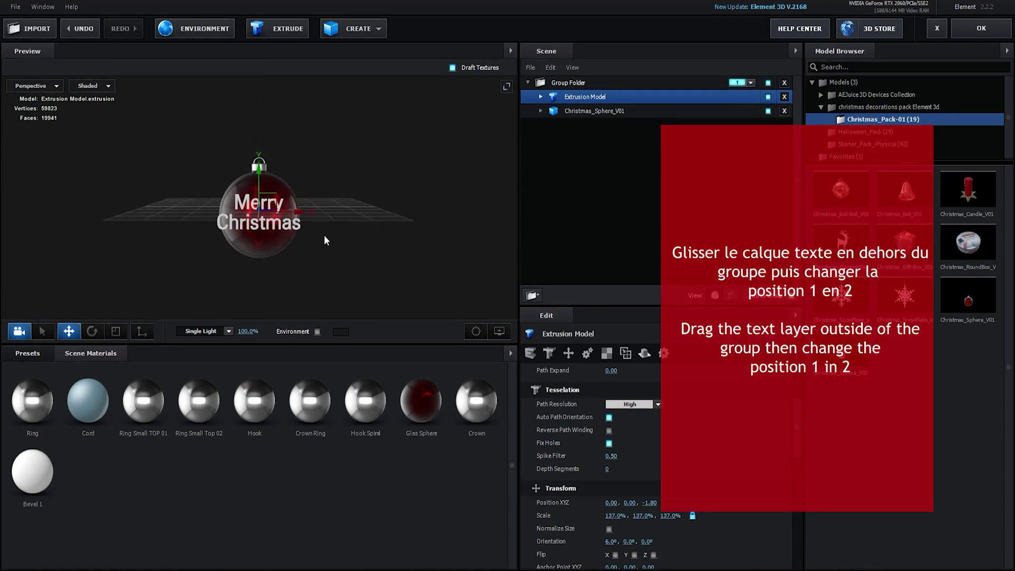
- Move the Extrusion Model out of the group folder, assign it to group 2, and apply the scene setup
{"action": "left_click_drag", "start_coordinate": [606, 99], "coordinate": [604, 73]}
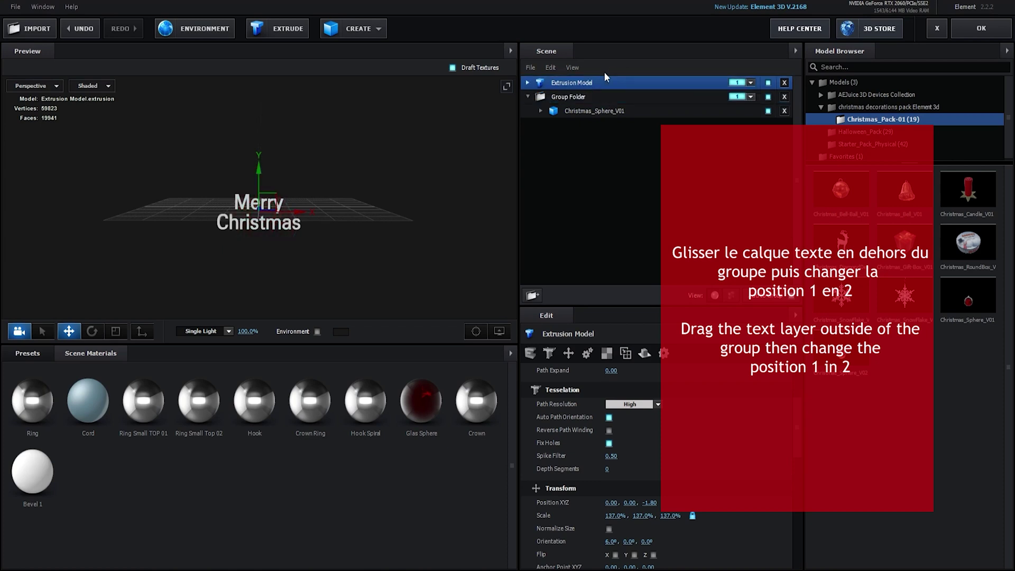
{"action": "left_click", "coordinate": [751, 83]}
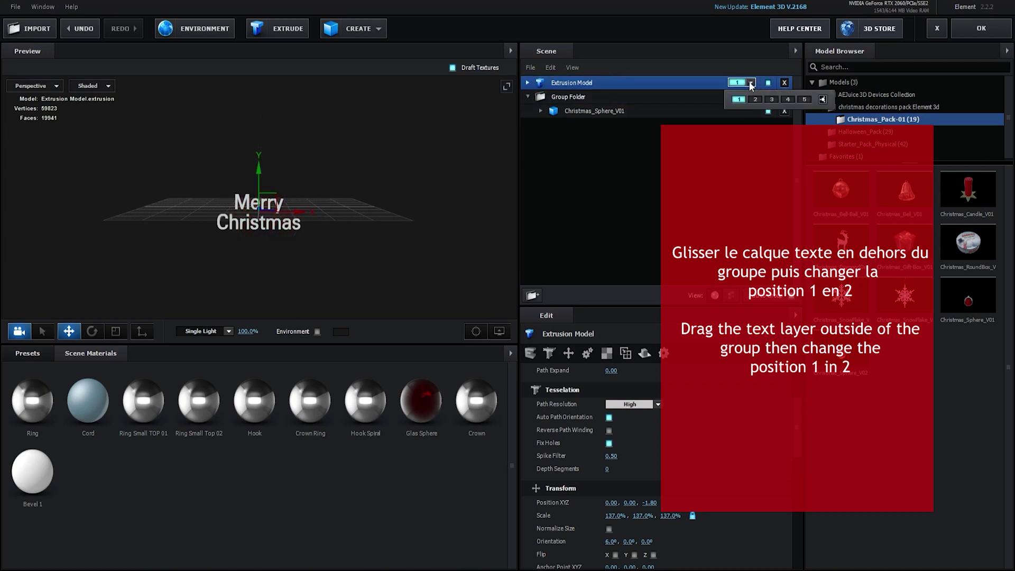
{"action": "left_click", "coordinate": [756, 99]}
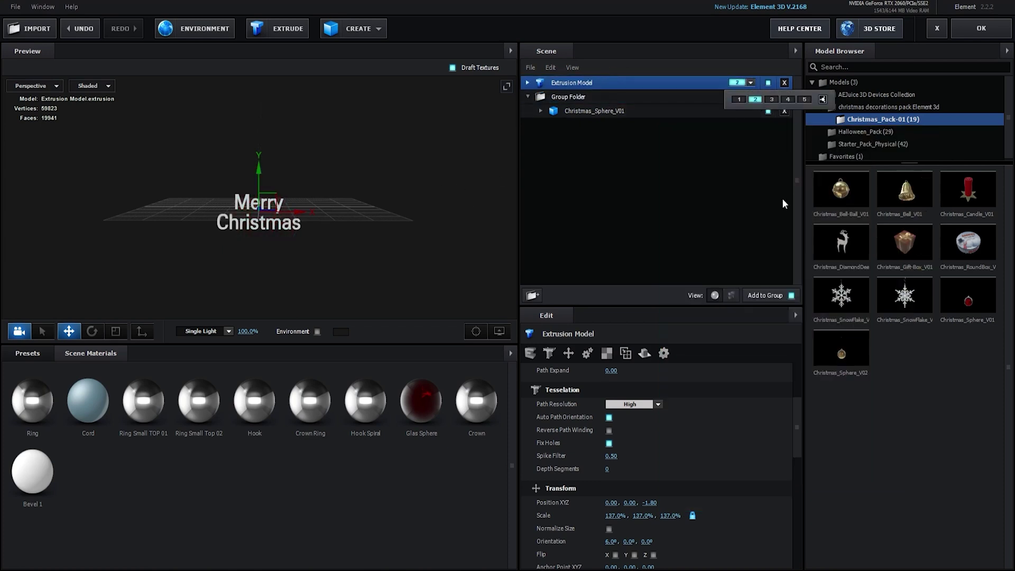
{"action": "left_click", "coordinate": [688, 189]}
{"action": "left_click_drag", "start_coordinate": [435, 198], "coordinate": [497, 190]}
{"action": "left_click", "coordinate": [608, 103]}
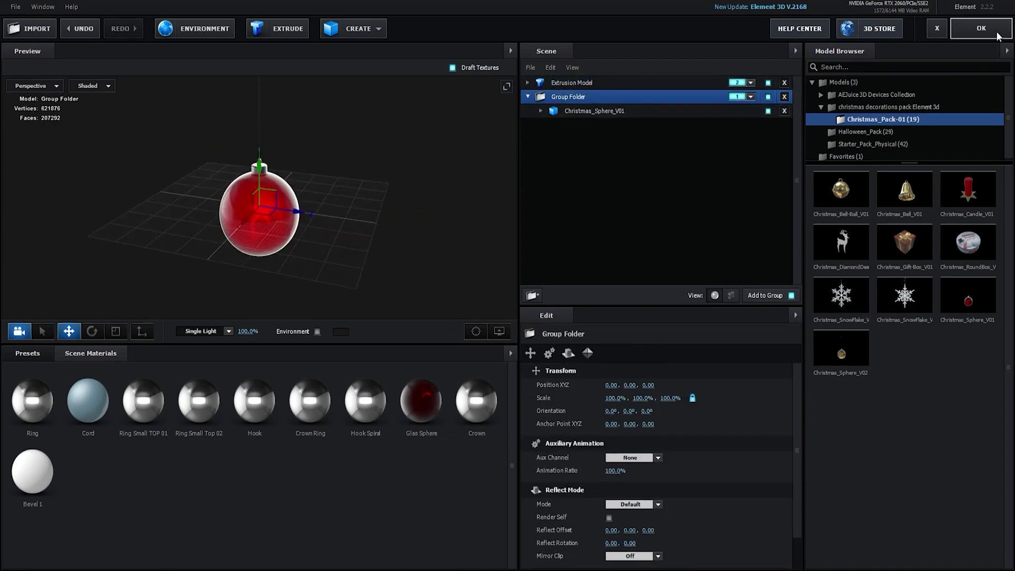
{"action": "left_click", "coordinate": [997, 33]}
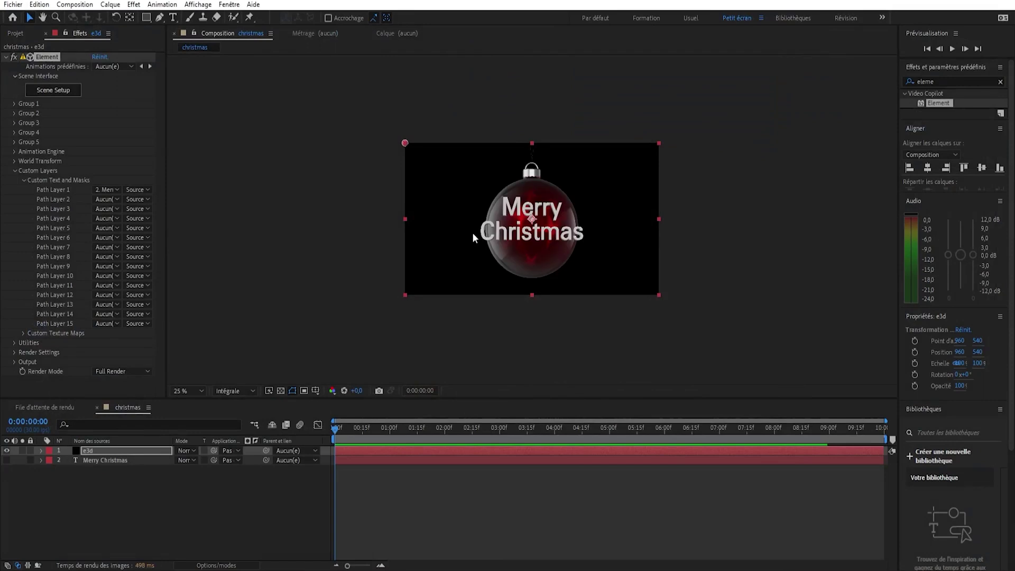
- Create a two-node 50 mm camera layer with the default settings
{"action": "right_click", "coordinate": [159, 491]}
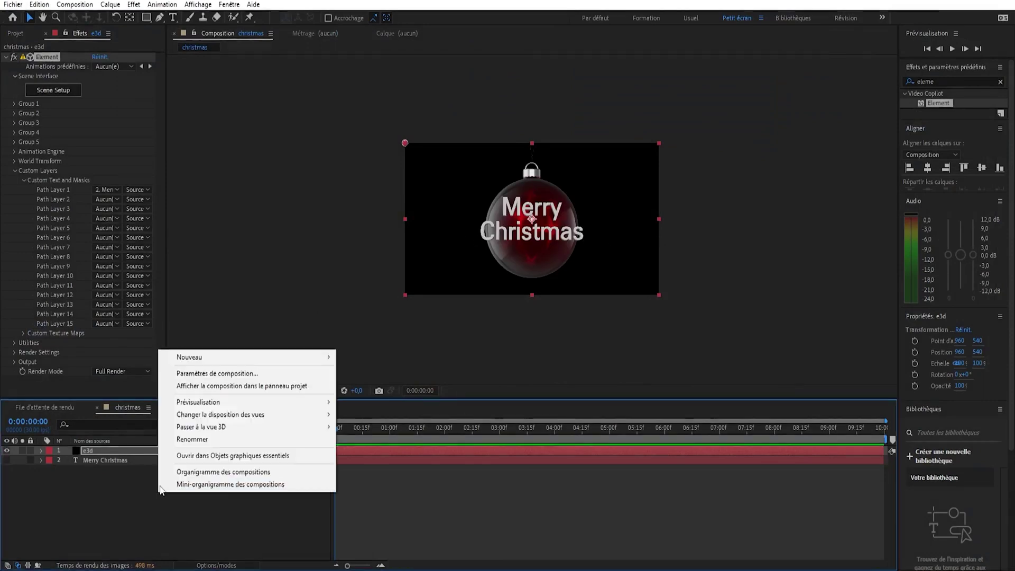
{"action": "mouse_move", "coordinate": [296, 357]}
{"action": "left_click", "coordinate": [406, 411]}
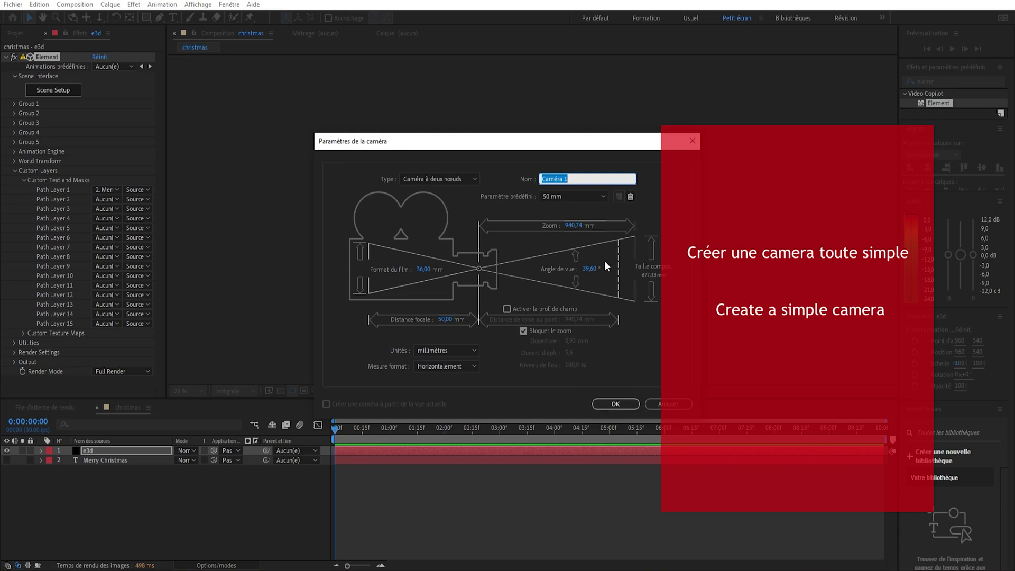
{"action": "left_click", "coordinate": [616, 404]}
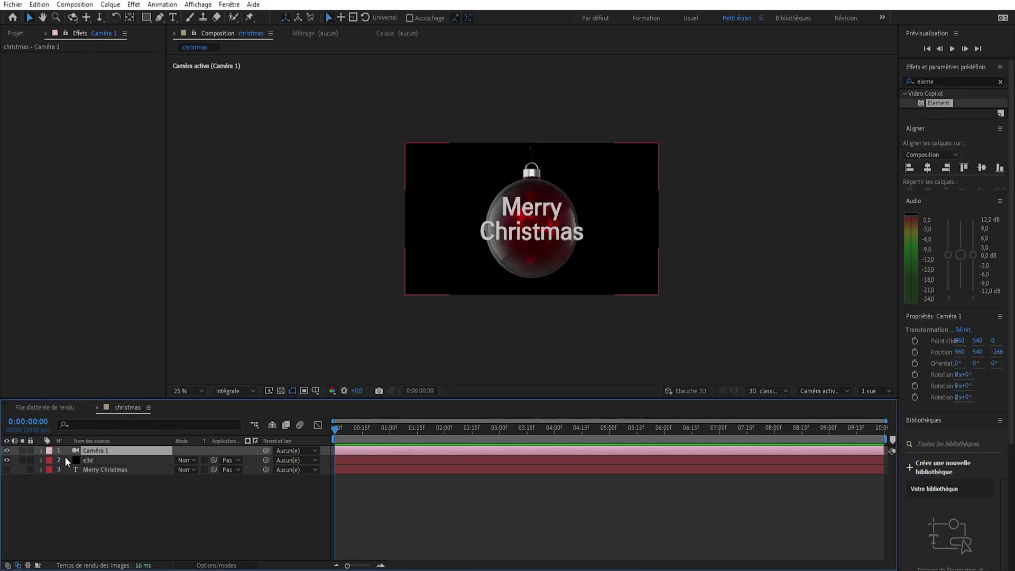
- Set starting keyframes at 0:00:00:00 on all of the camera's transform properties, from point of interest to Z rotation
{"action": "left_click", "coordinate": [41, 450]}
{"action": "left_click", "coordinate": [50, 460]}
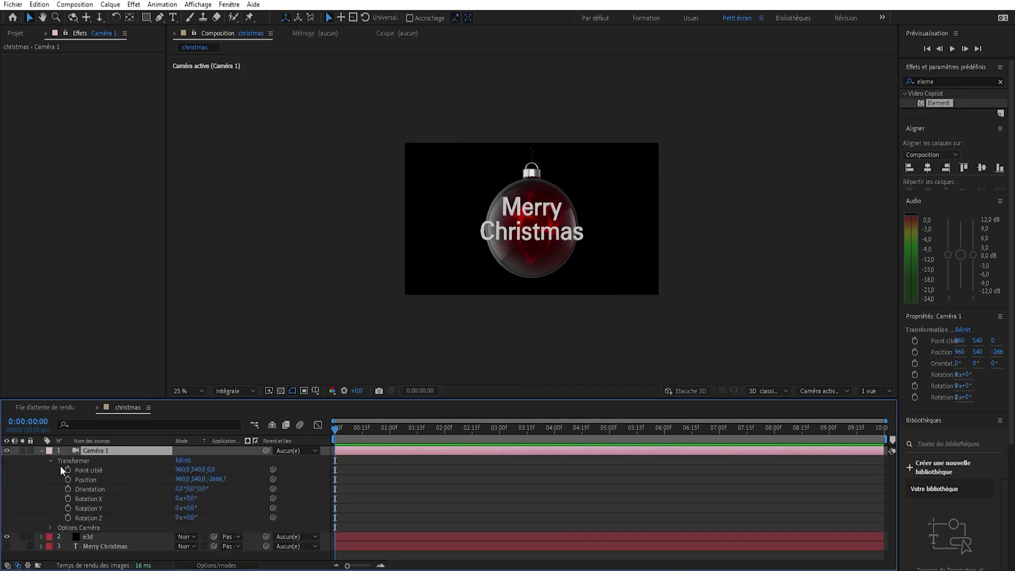
{"action": "left_click_drag", "start_coordinate": [66, 469], "coordinate": [72, 530]}
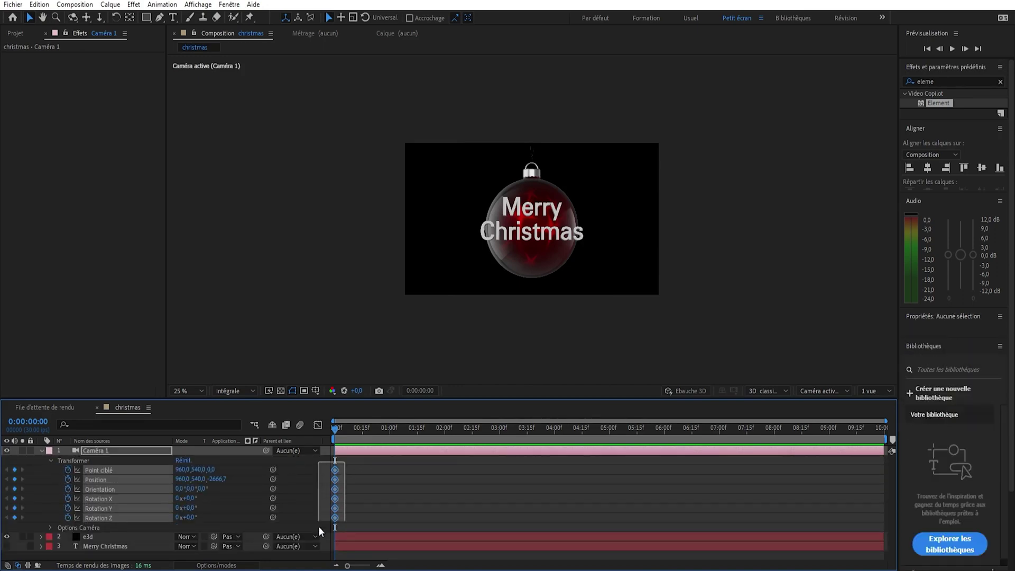
- Move all the camera's keyframes to 0:00:08:00 and orbit the camera at the composition start to view the text from the side
{"action": "left_click_drag", "start_coordinate": [335, 492], "coordinate": [774, 477]}
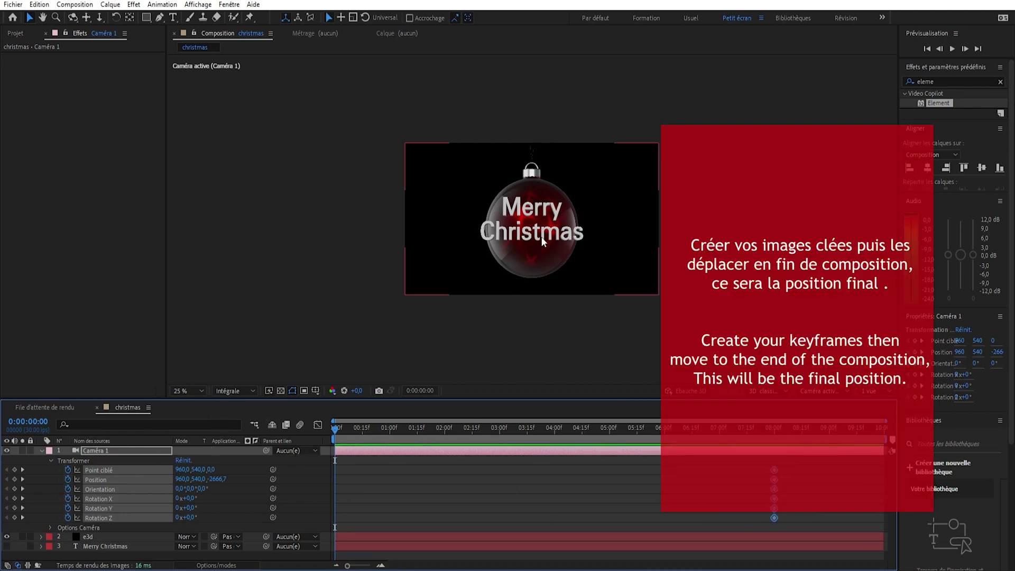
{"action": "left_click", "coordinate": [74, 17]}
{"action": "left_click_drag", "start_coordinate": [587, 260], "coordinate": [543, 274]}
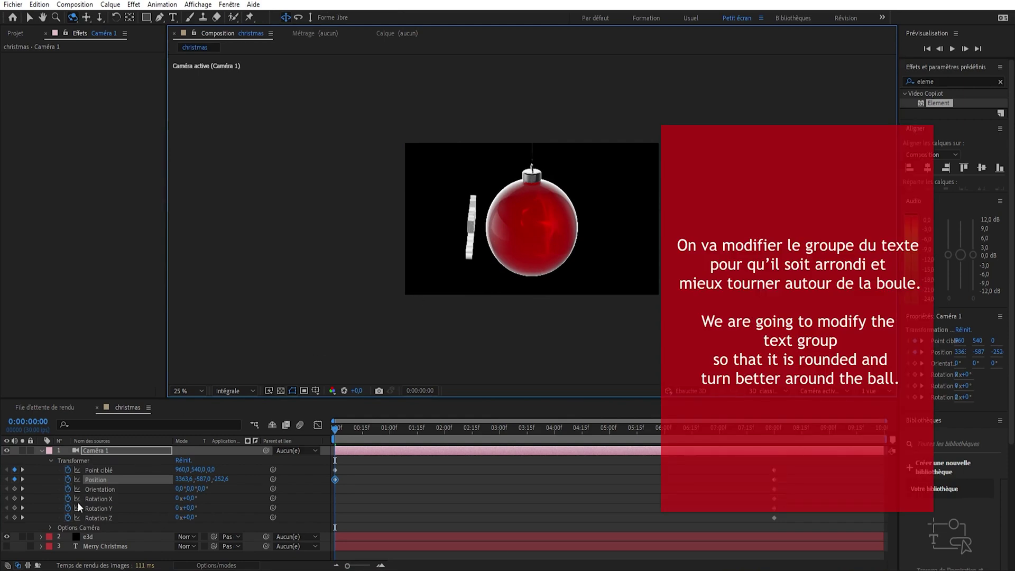
- Enable the Bend deformation in group 2's Particle Look on the e3d layer, with a 31° bend angle and 90° bend direction
{"action": "left_click", "coordinate": [94, 537]}
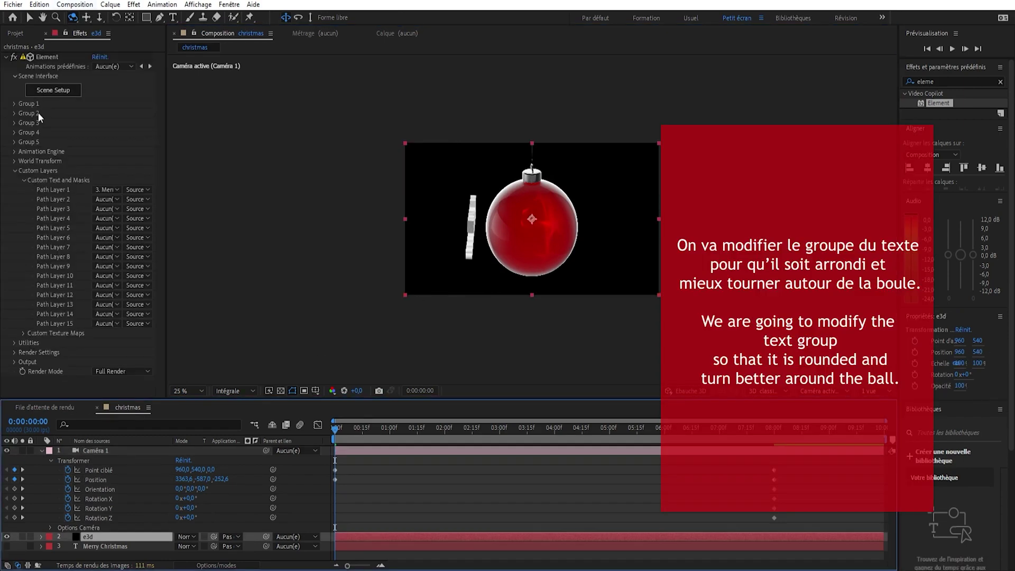
{"action": "left_click", "coordinate": [14, 113]}
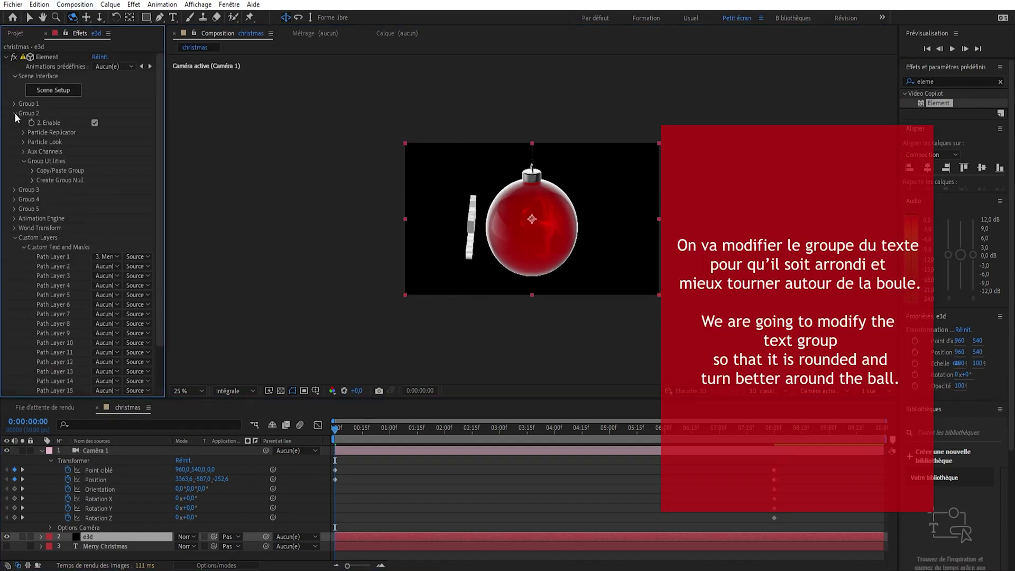
{"action": "left_click", "coordinate": [24, 142]}
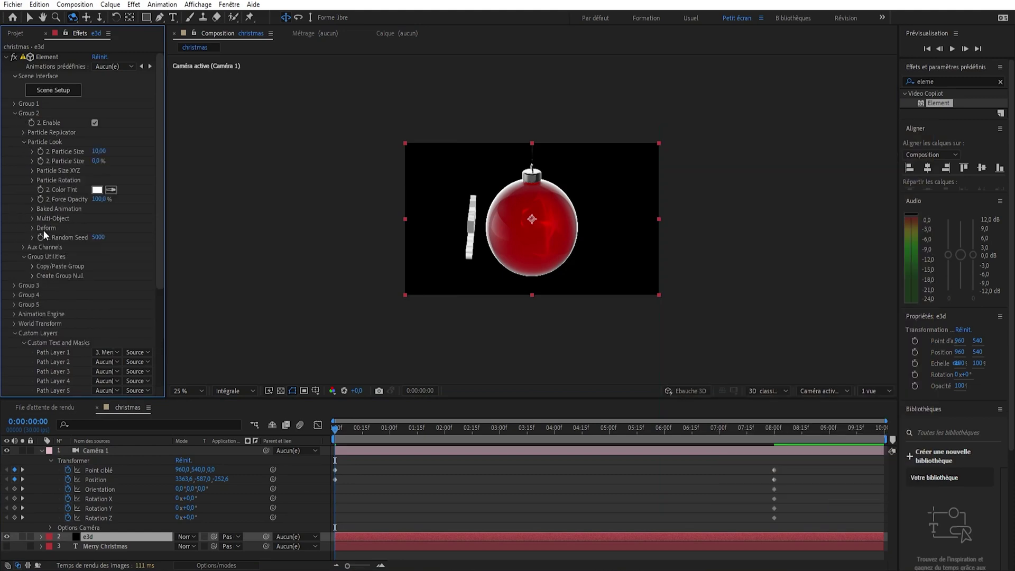
{"action": "left_click", "coordinate": [32, 227]}
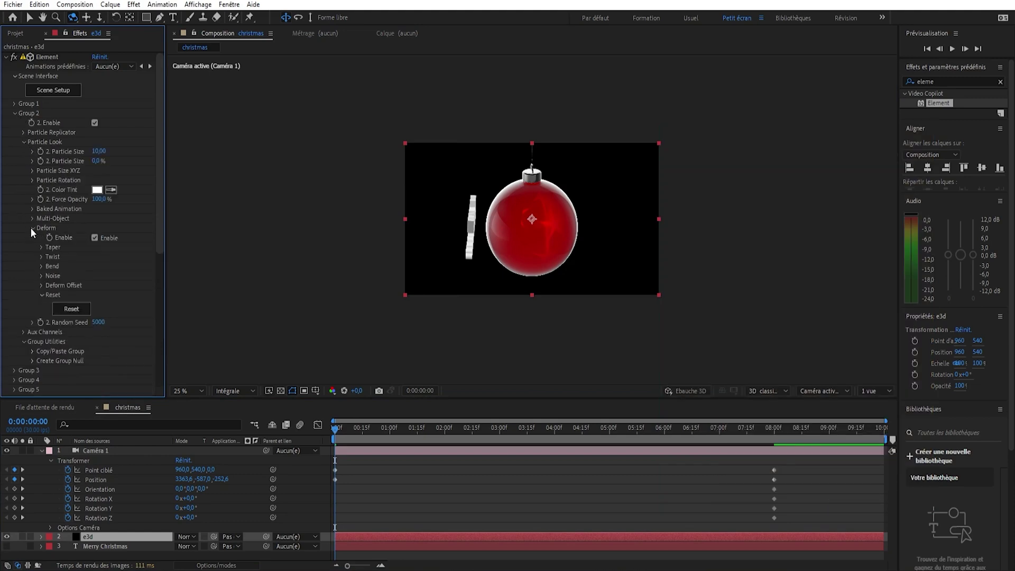
{"action": "left_click", "coordinate": [41, 267]}
{"action": "left_click", "coordinate": [94, 275]}
{"action": "left_click_drag", "start_coordinate": [105, 295], "coordinate": [148, 309]}
{"action": "left_click", "coordinate": [110, 303]}
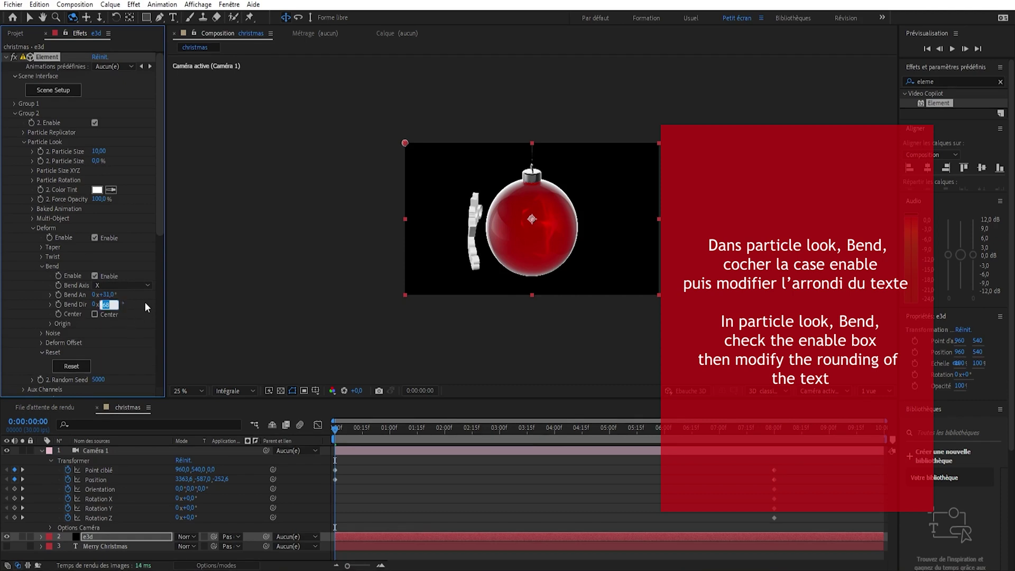
{"action": "type", "text": "90"}
{"action": "key", "text": "Return"}
- Increase the text's bend angle to 52°, checking the curve around the ball from above
{"action": "left_click_drag", "start_coordinate": [499, 235], "coordinate": [494, 272]}
{"action": "left_click", "coordinate": [206, 313]}
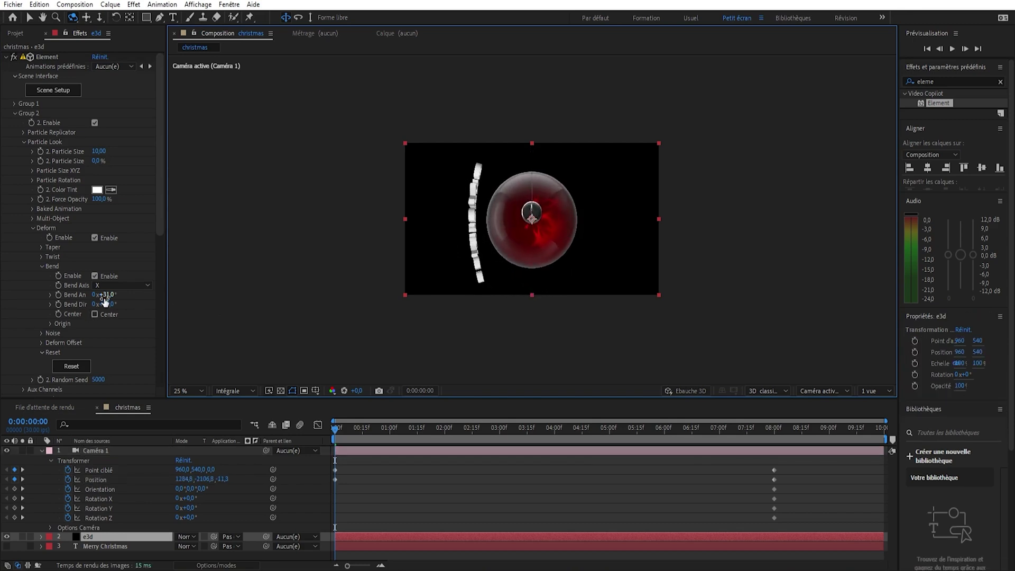
{"action": "left_click_drag", "start_coordinate": [110, 295], "coordinate": [122, 299]}
{"action": "mouse_move", "coordinate": [522, 240]}
{"action": "left_mouse_down"}
{"action": "mouse_move", "coordinate": [572, 199]}
{"action": "mouse_move", "coordinate": [516, 231]}
{"action": "left_mouse_up"}
- Try spinning the text around the ball with group 2's Particle Replicator Y rotation, and undo it
{"action": "left_click", "coordinate": [23, 132]}
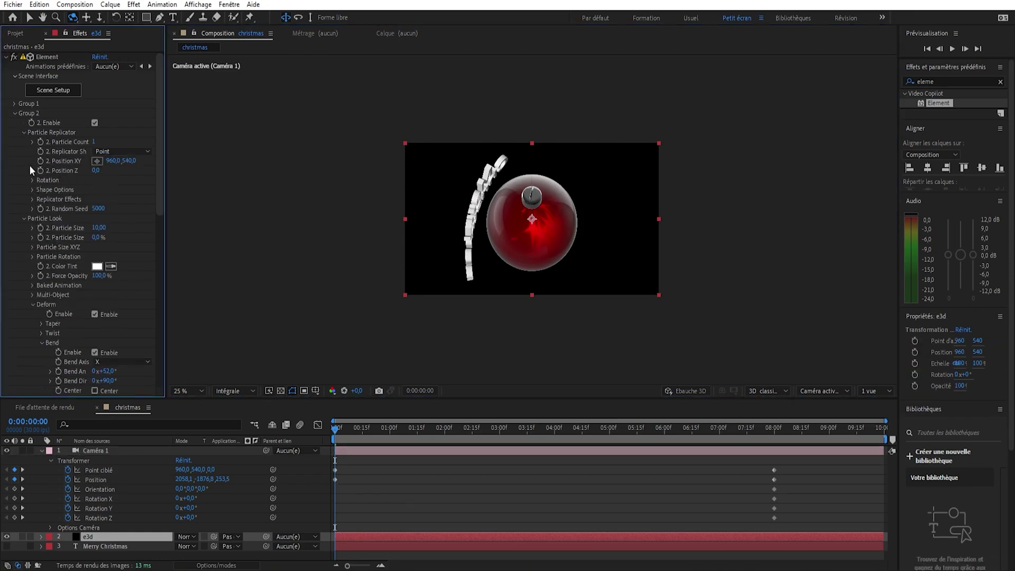
{"action": "left_click", "coordinate": [32, 182]}
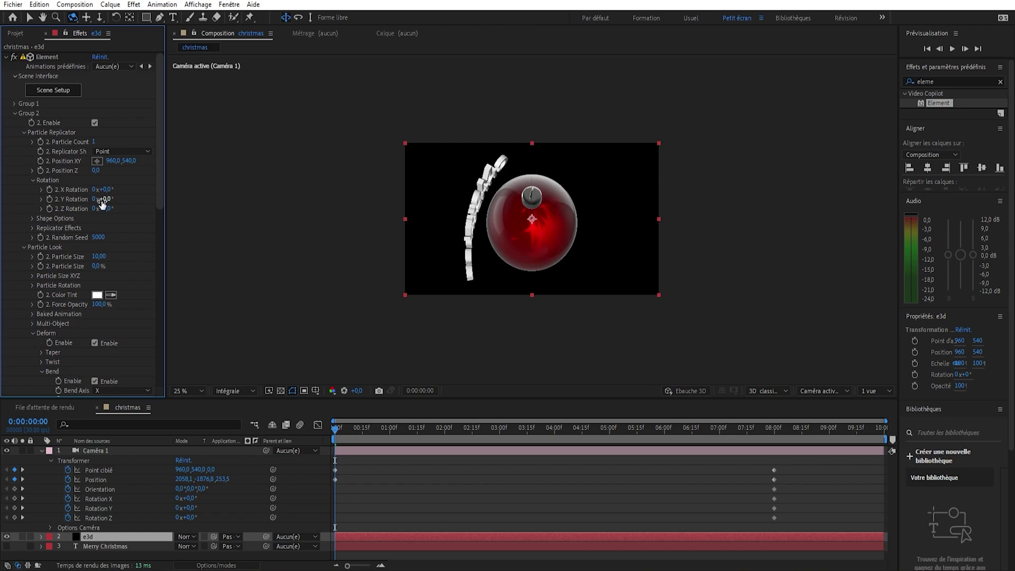
{"action": "left_click_drag", "start_coordinate": [107, 200], "coordinate": [323, 229]}
{"action": "key", "text": "ctrl+z"}
- Delete the camera's keyframes at the composition start and set its Z position to -3392.7 at 0:00:08:00
{"action": "left_click_drag", "start_coordinate": [353, 464], "coordinate": [325, 490]}
{"action": "key", "text": "Delete"}
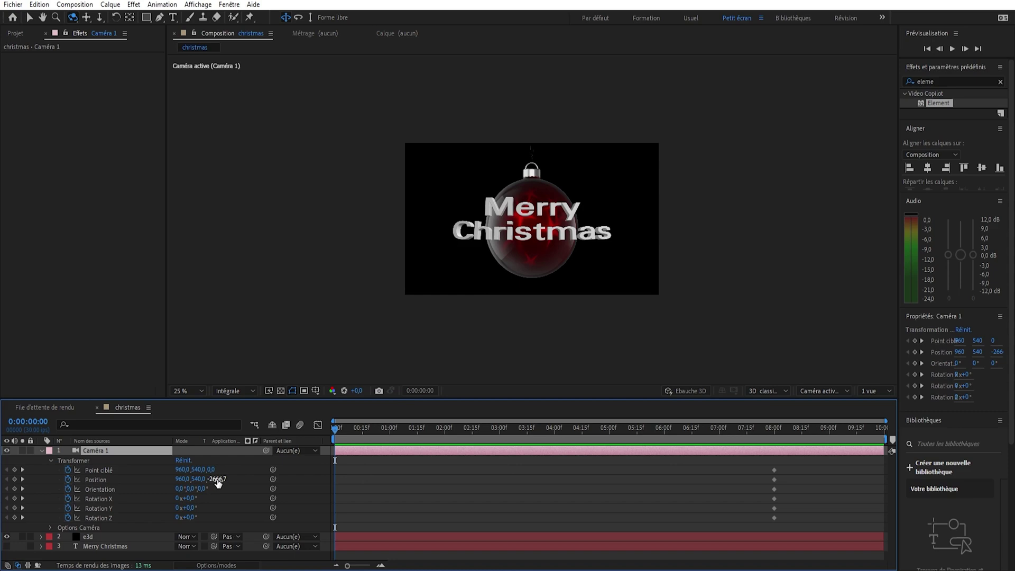
{"action": "left_click_drag", "start_coordinate": [338, 440], "coordinate": [775, 447]}
{"action": "left_click_drag", "start_coordinate": [219, 482], "coordinate": [3, 496]}
{"action": "left_click_drag", "start_coordinate": [219, 481], "coordinate": [129, 490]}
{"action": "left_click_drag", "start_coordinate": [219, 479], "coordinate": [177, 484]}
{"action": "key", "text": "space"}
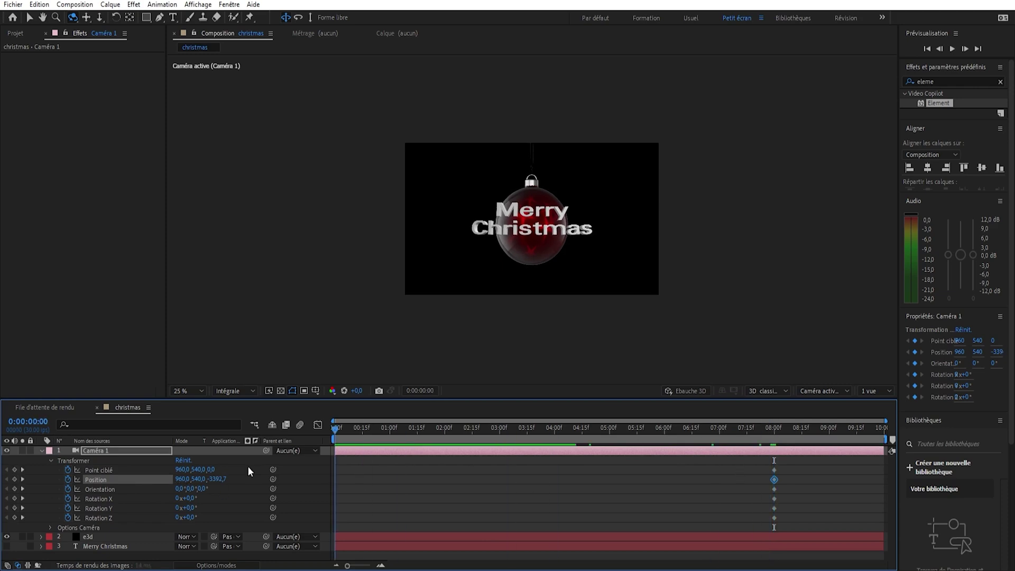
- At 0:00:03:00, turn the text behind the ball by setting group 2's Y rotation to 177°
{"action": "left_click_drag", "start_coordinate": [412, 452], "coordinate": [501, 451]}
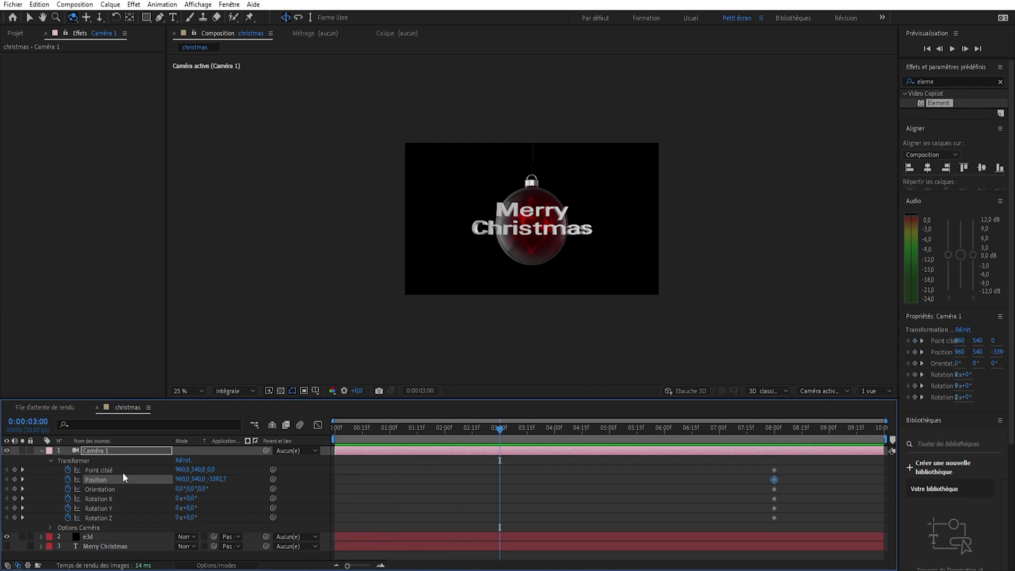
{"action": "left_click", "coordinate": [110, 536]}
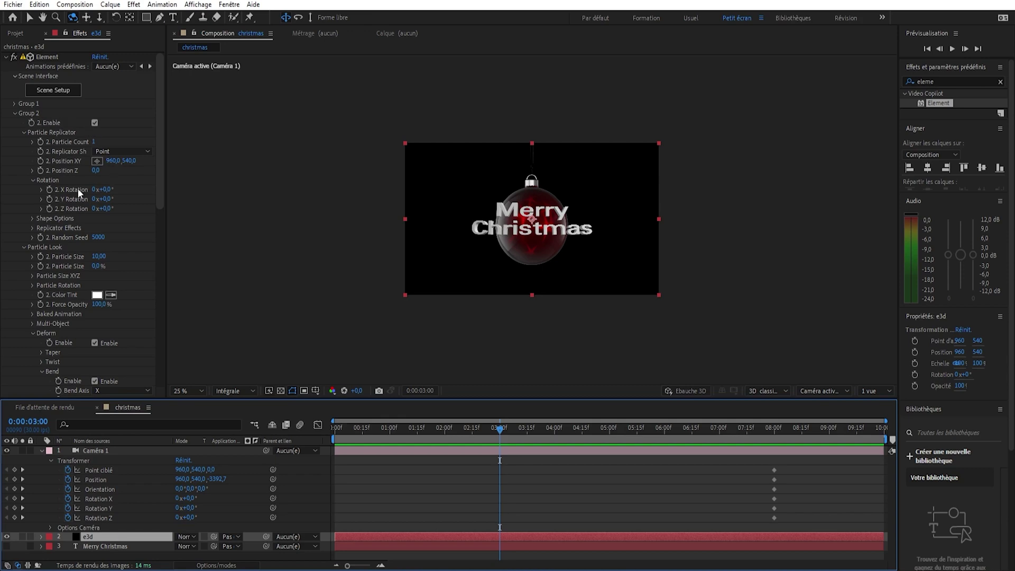
{"action": "left_click_drag", "start_coordinate": [107, 202], "coordinate": [210, 209]}
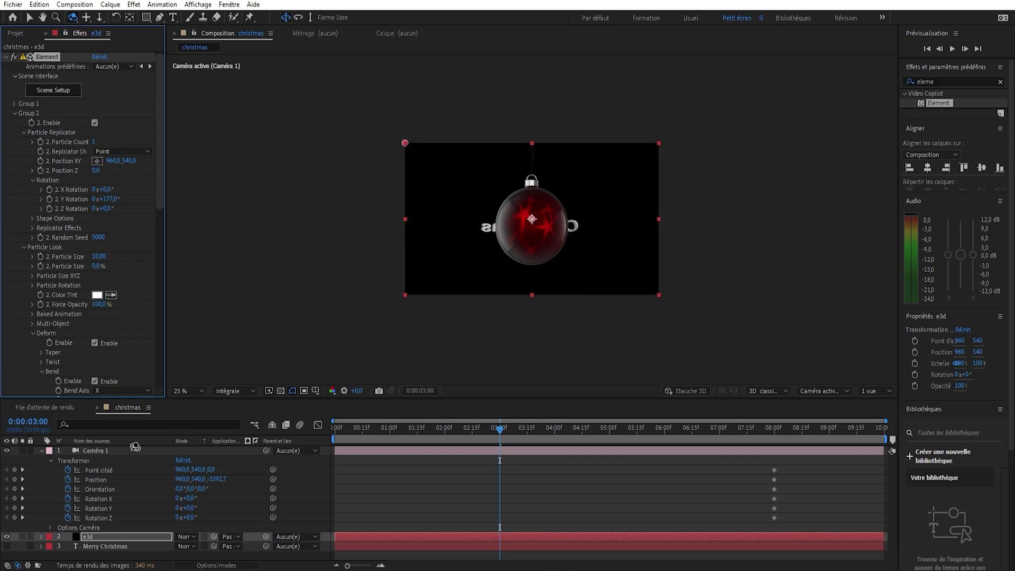
- Dolly the camera in to a Z position of about -1064.4 at 0:00:03:00 and set its Z rotation to 31°
{"action": "left_click", "coordinate": [95, 451]}
{"action": "left_click", "coordinate": [100, 18]}
{"action": "left_click_drag", "start_coordinate": [550, 250], "coordinate": [530, 218]}
{"action": "left_click_drag", "start_coordinate": [582, 238], "coordinate": [582, 226]}
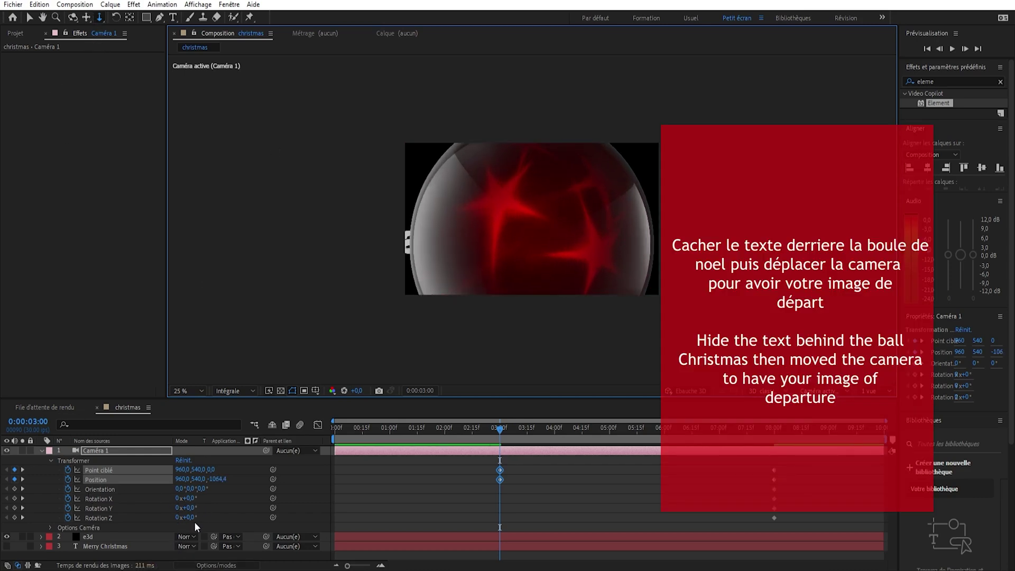
{"action": "left_click_drag", "start_coordinate": [195, 518], "coordinate": [207, 518]}
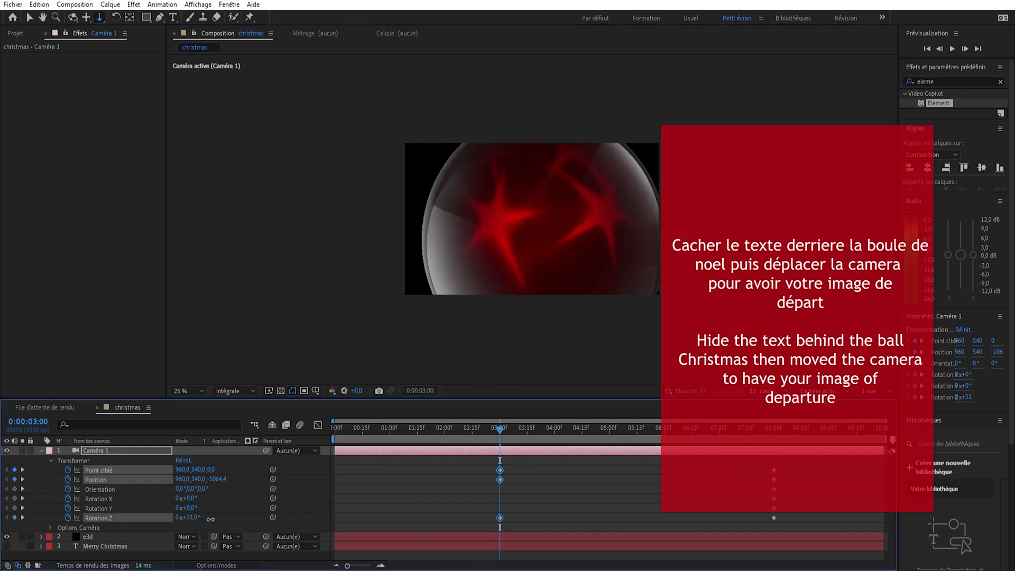
- Pan the camera to about 1121.6, 460.1 and dolly it closer to a Z position of about -741.9
{"action": "left_click", "coordinate": [86, 17]}
{"action": "left_click_drag", "start_coordinate": [499, 224], "coordinate": [475, 267]}
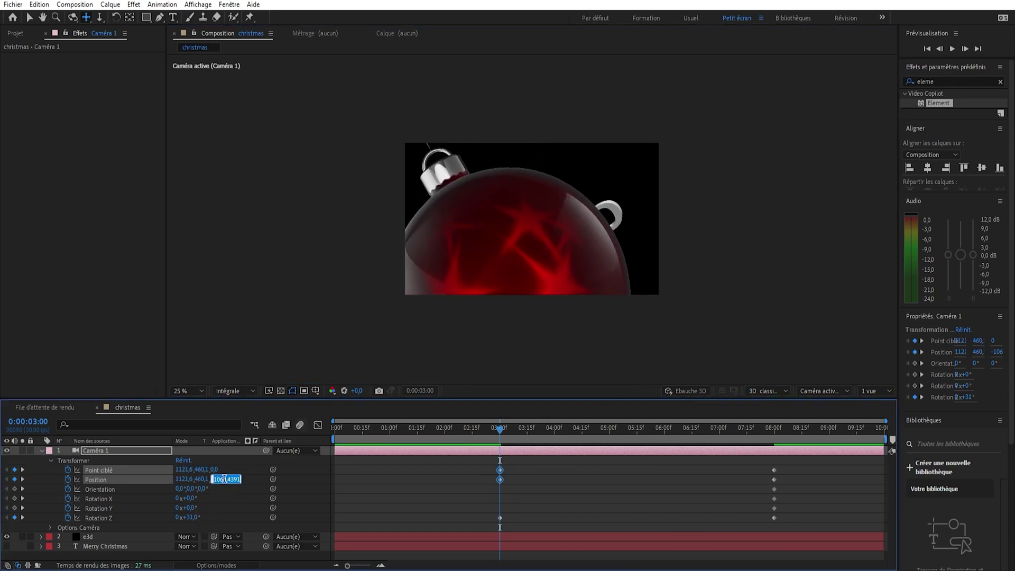
{"action": "left_click", "coordinate": [246, 486]}
{"action": "left_click", "coordinate": [99, 17]}
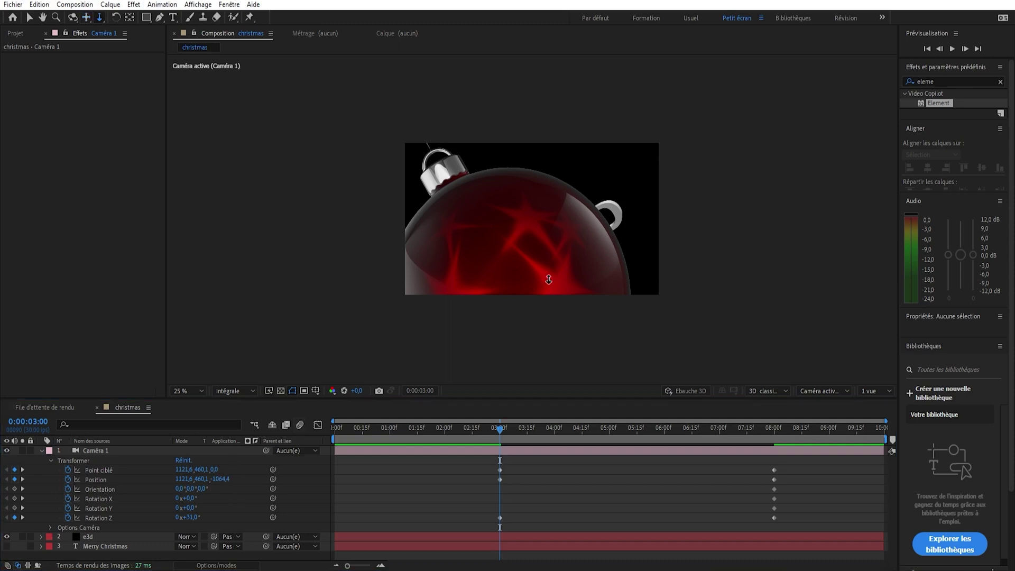
{"action": "left_click_drag", "start_coordinate": [551, 276], "coordinate": [564, 228]}
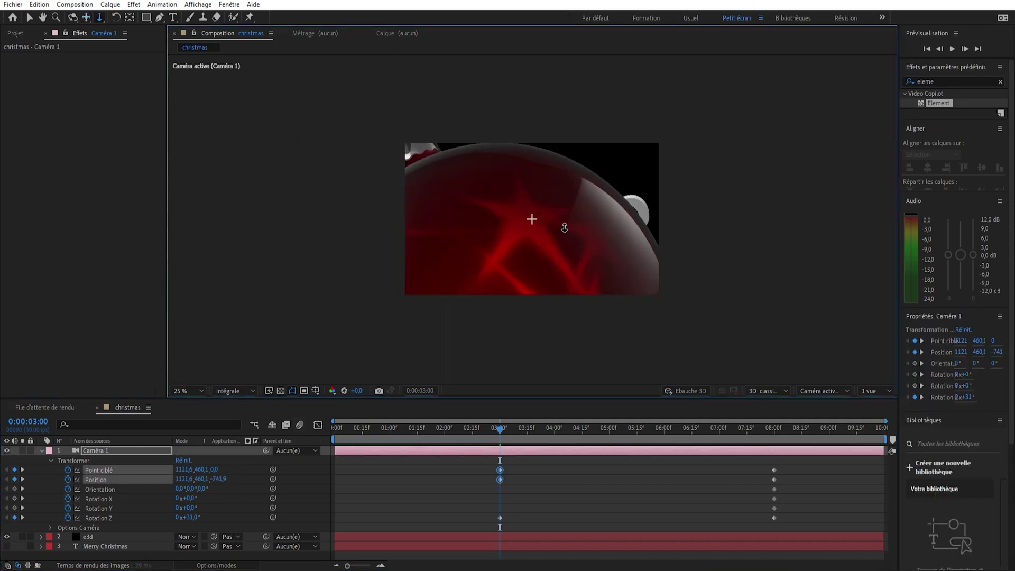
- Pan the camera to about 1178, 377.2 so the ball sits lower in frame, and set its Z rotation to 38°
{"action": "key", "text": "ctrl+shift+a"}
{"action": "left_click_drag", "start_coordinate": [536, 261], "coordinate": [541, 289]}
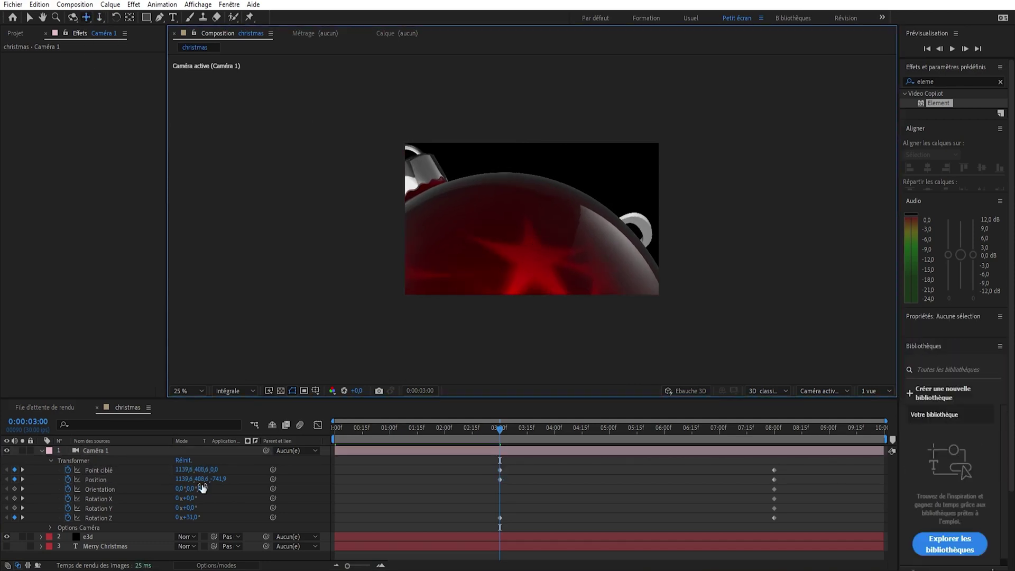
{"action": "left_click_drag", "start_coordinate": [193, 517], "coordinate": [195, 519]}
{"action": "mouse_move", "coordinate": [484, 267]}
{"action": "left_mouse_down"}
{"action": "mouse_move", "coordinate": [507, 270]}
{"action": "mouse_move", "coordinate": [510, 290]}
{"action": "mouse_move", "coordinate": [494, 283]}
{"action": "left_mouse_up"}
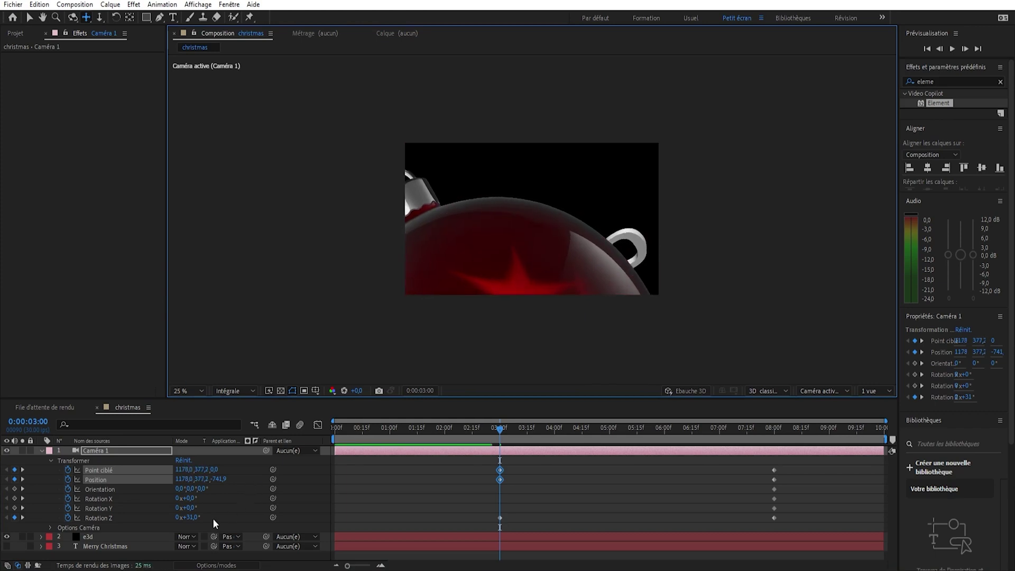
{"action": "left_click_drag", "start_coordinate": [195, 518], "coordinate": [245, 499]}
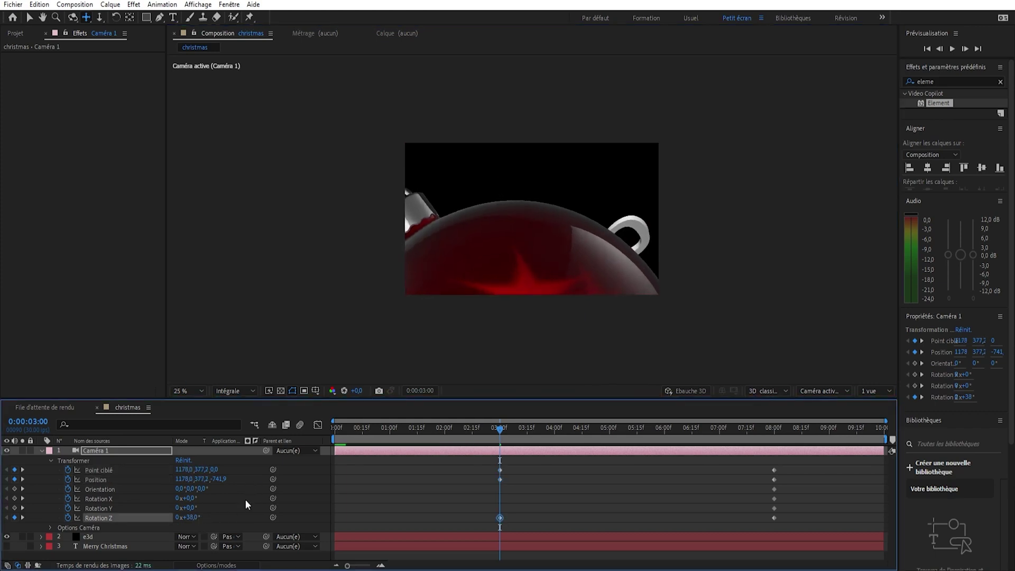
- Scrub through the camera animation and lower the composition's preview resolution to a quarter
{"action": "mouse_move", "coordinate": [503, 430]}
{"action": "left_mouse_down"}
{"action": "mouse_move", "coordinate": [648, 432]}
{"action": "mouse_move", "coordinate": [529, 436]}
{"action": "mouse_move", "coordinate": [504, 447]}
{"action": "left_mouse_up"}
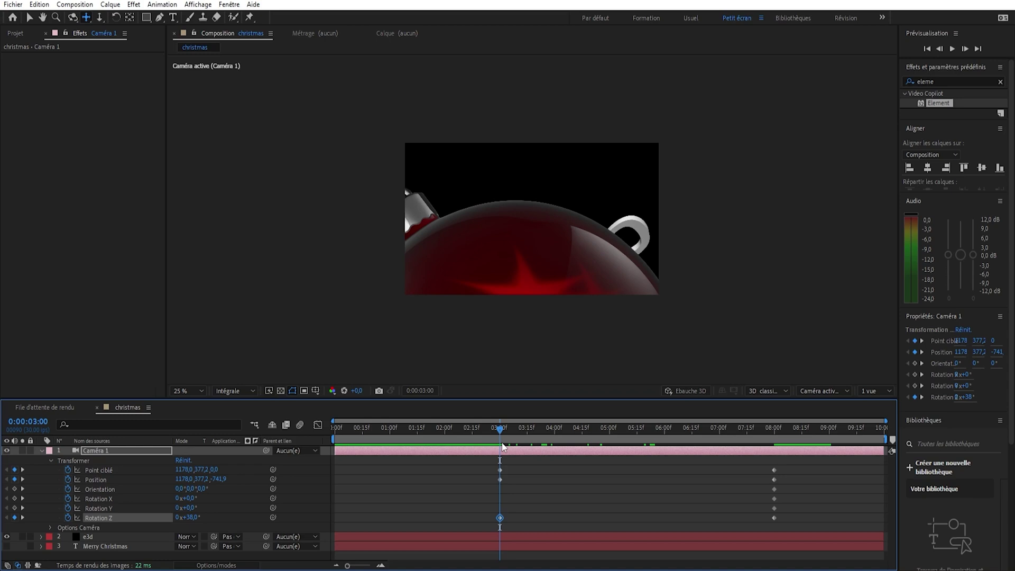
{"action": "mouse_move", "coordinate": [503, 447]}
{"action": "left_mouse_down"}
{"action": "mouse_move", "coordinate": [341, 449]}
{"action": "mouse_move", "coordinate": [504, 451]}
{"action": "left_mouse_up"}
{"action": "left_click", "coordinate": [249, 390]}
{"action": "left_click", "coordinate": [241, 451]}
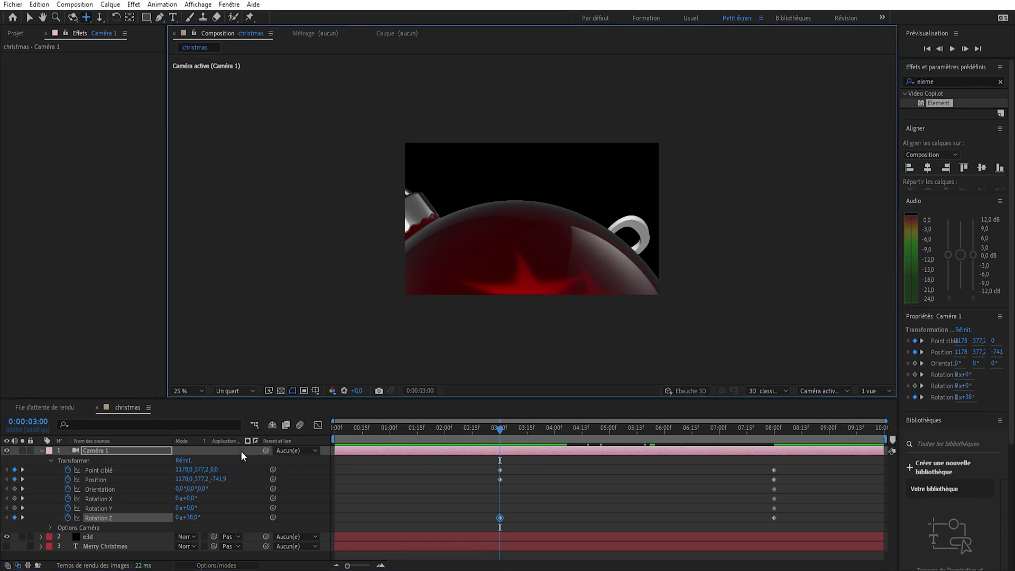
- Refine the camera framing with a Z position of -708.9 and a pan to about 1184.4, 355.2
{"action": "left_click_drag", "start_coordinate": [217, 484], "coordinate": [237, 483]}
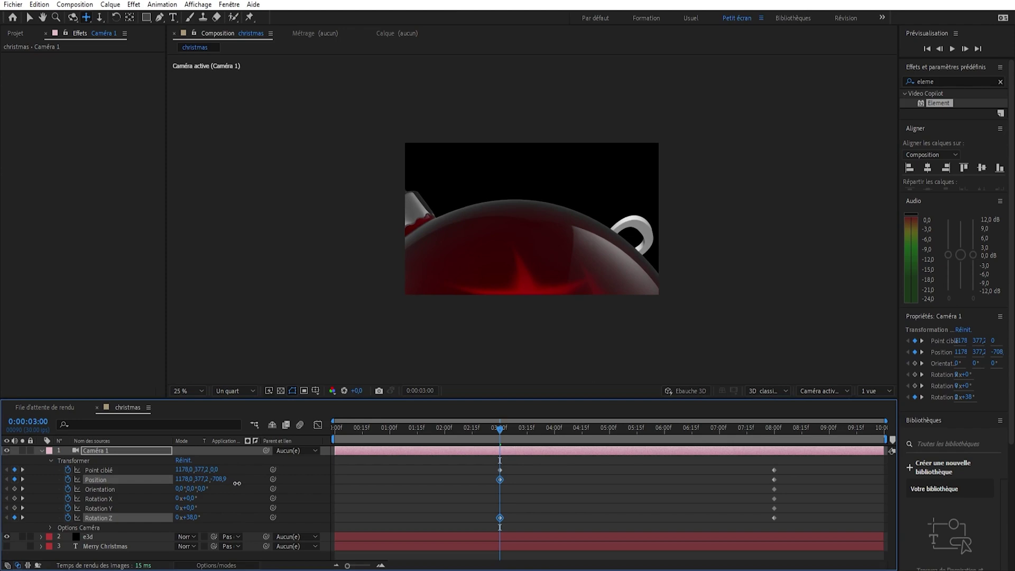
{"action": "left_click", "coordinate": [86, 18]}
{"action": "mouse_move", "coordinate": [515, 238]}
{"action": "left_mouse_down"}
{"action": "mouse_move", "coordinate": [495, 250]}
{"action": "mouse_move", "coordinate": [507, 254]}
{"action": "left_mouse_up"}
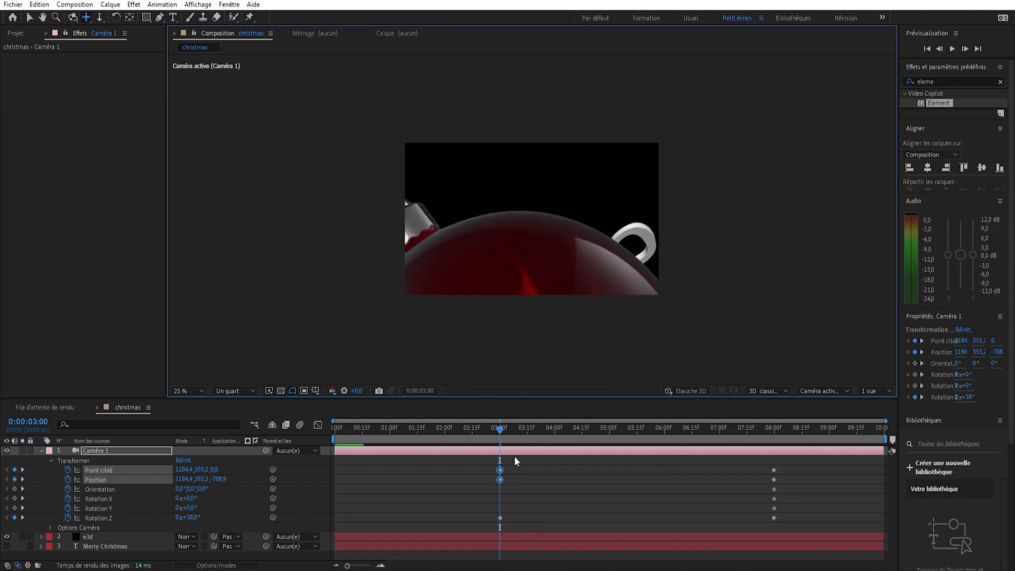
- Move the camera's point of interest, position and Z rotation keyframes from 0:00:03:00 to 0:00:00:00
{"action": "left_click_drag", "start_coordinate": [513, 465], "coordinate": [499, 523]}
{"action": "left_click_drag", "start_coordinate": [500, 474], "coordinate": [335, 479]}
{"action": "left_click_drag", "start_coordinate": [496, 427], "coordinate": [334, 427]}
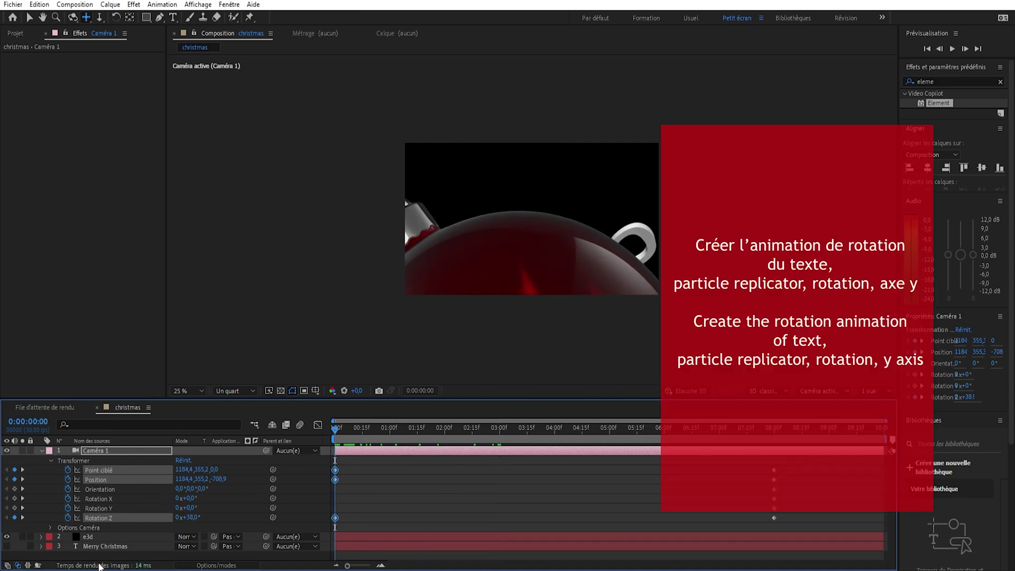
- Animate group 2's Y rotation on the e3d layer from 163° at 0:00:00:00 to 0° at 0:00:08:00
{"action": "left_click", "coordinate": [102, 537]}
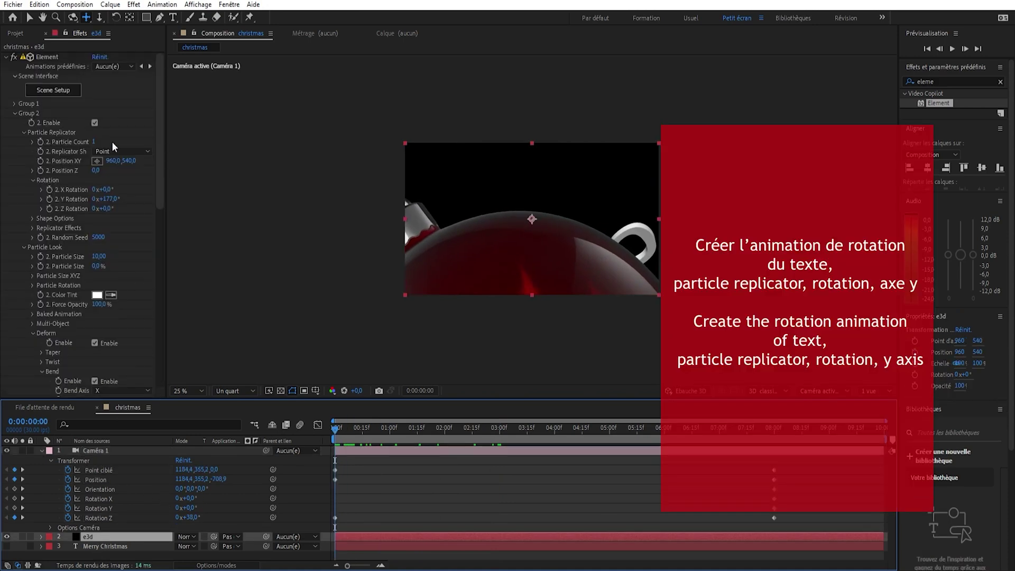
{"action": "left_click_drag", "start_coordinate": [109, 200], "coordinate": [101, 199]}
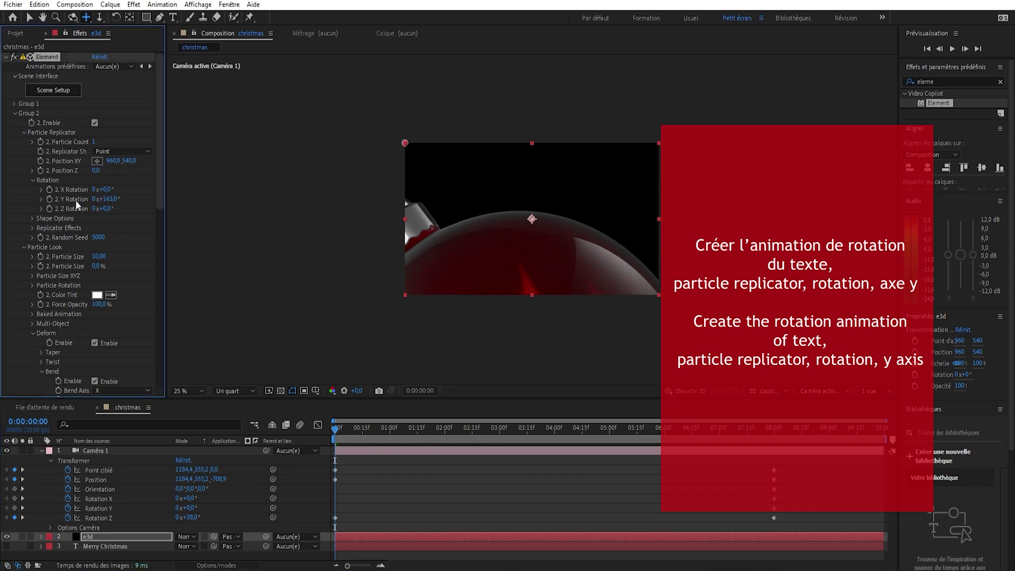
{"action": "left_click", "coordinate": [49, 198]}
{"action": "left_click_drag", "start_coordinate": [332, 427], "coordinate": [773, 428]}
{"action": "left_click", "coordinate": [109, 199]}
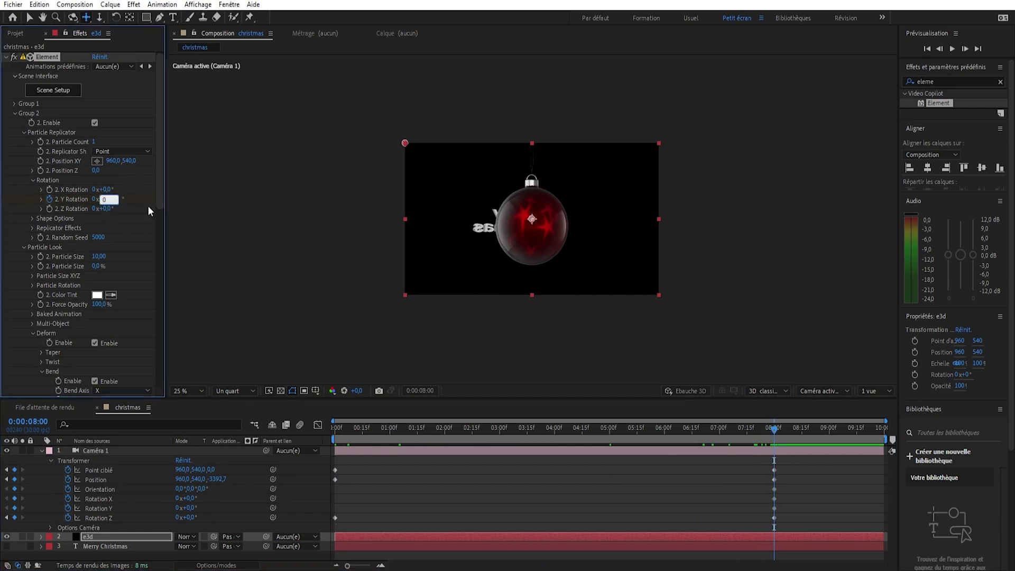
{"action": "type", "text": "0"}
{"action": "key", "text": "Return"}
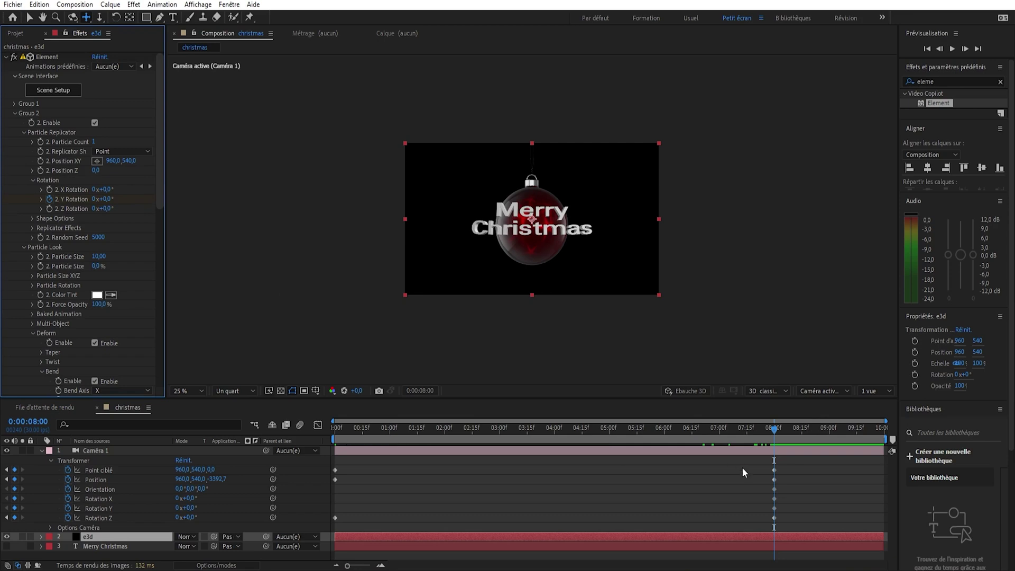
- Reverse the text's starting Y rotation at 0:00:00:00 to -163°, scrub the animation, and adjust the value to -196°
{"action": "left_click_drag", "start_coordinate": [779, 432], "coordinate": [291, 499]}
{"action": "left_click_drag", "start_coordinate": [105, 199], "coordinate": [192, 277]}
{"action": "left_click", "coordinate": [106, 199]}
{"action": "type", "text": "-16"}
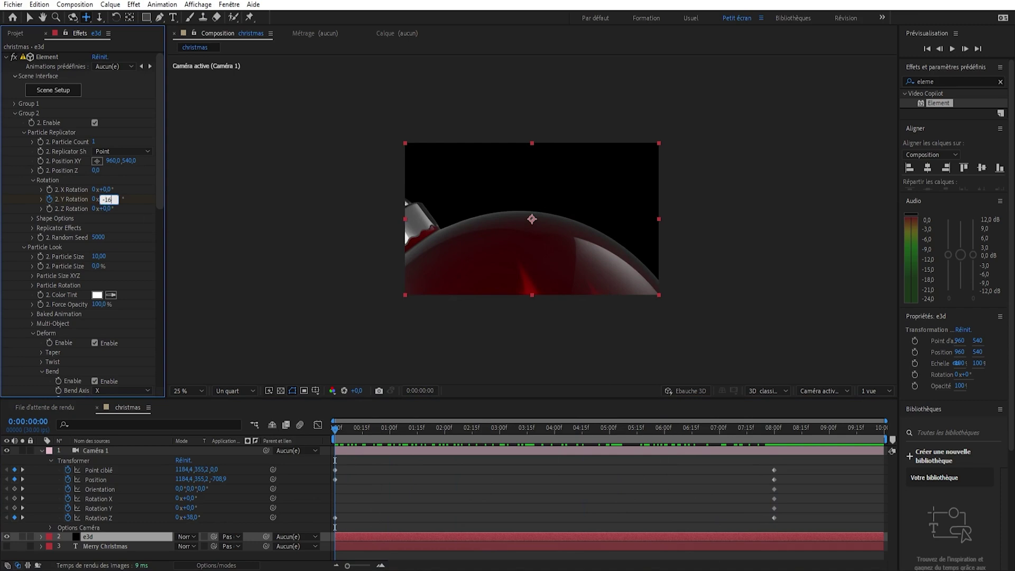
{"action": "type", "text": "3"}
{"action": "key", "text": "Return"}
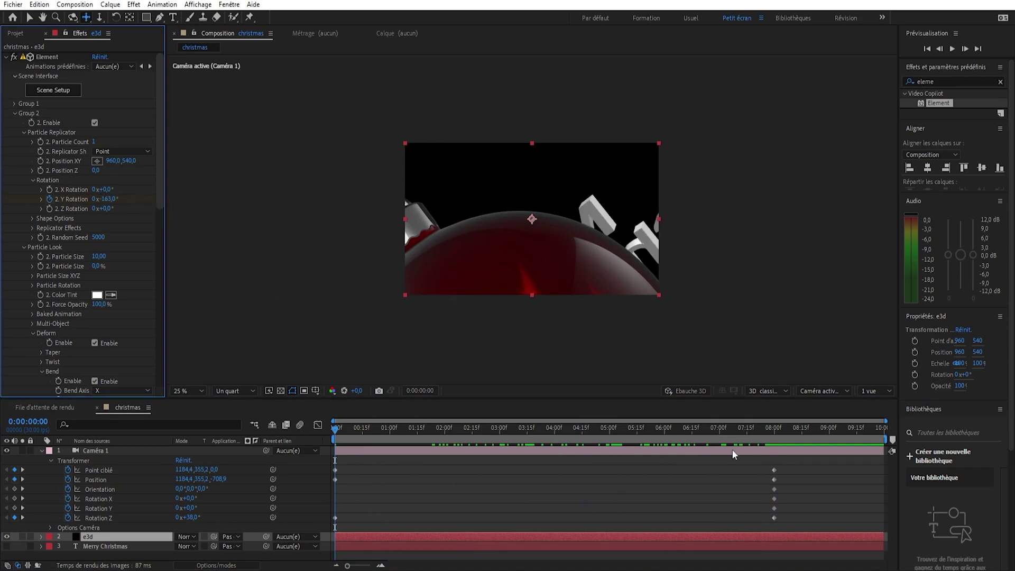
{"action": "left_click_drag", "start_coordinate": [337, 429], "coordinate": [283, 452]}
{"action": "left_click_drag", "start_coordinate": [107, 200], "coordinate": [92, 199]}
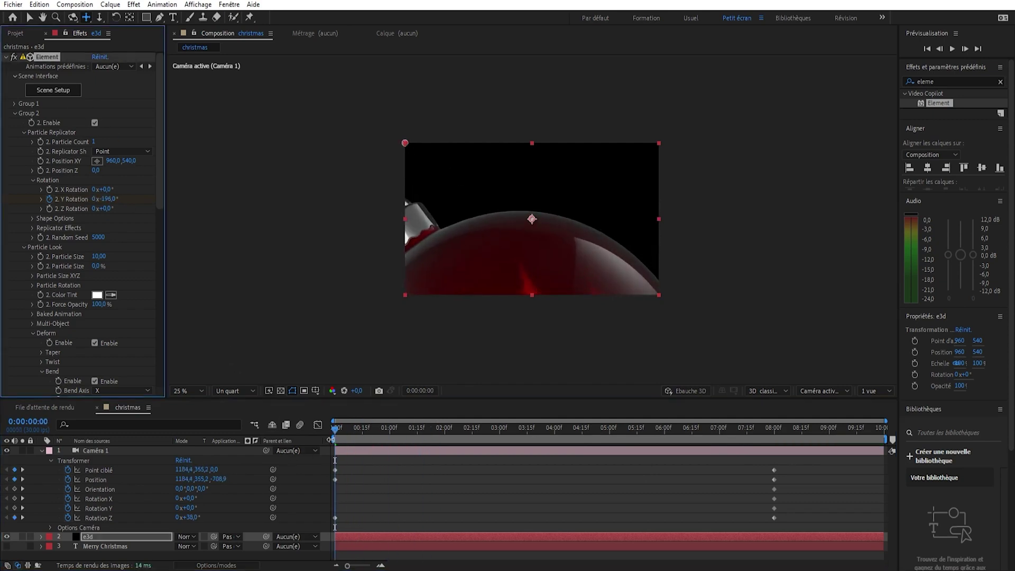
- Set the text group 2 Y rotation at 0:00:00:00 to -203° and scrub the opening of the animation
{"action": "left_click_drag", "start_coordinate": [335, 433], "coordinate": [308, 438]}
{"action": "left_click_drag", "start_coordinate": [106, 200], "coordinate": [102, 200]}
{"action": "mouse_move", "coordinate": [332, 430]}
{"action": "left_mouse_down"}
{"action": "mouse_move", "coordinate": [372, 438]}
{"action": "mouse_move", "coordinate": [322, 440]}
{"action": "left_mouse_up"}
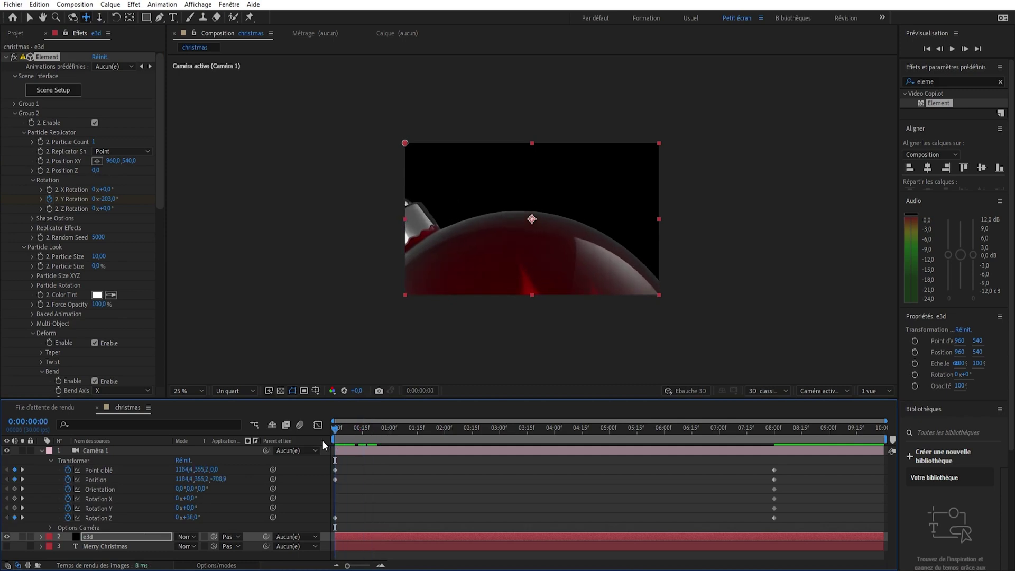
- Bring the camera's starting position to about 1186.3, 350.3, -487.7 and place its position and point of interest keyframes at 0:00:00:00
{"action": "left_click_drag", "start_coordinate": [218, 479], "coordinate": [296, 487]}
{"action": "mouse_move", "coordinate": [331, 431]}
{"action": "left_mouse_down"}
{"action": "mouse_move", "coordinate": [363, 432]}
{"action": "mouse_move", "coordinate": [344, 433]}
{"action": "left_mouse_up"}
{"action": "left_click_drag", "start_coordinate": [221, 479], "coordinate": [300, 484]}
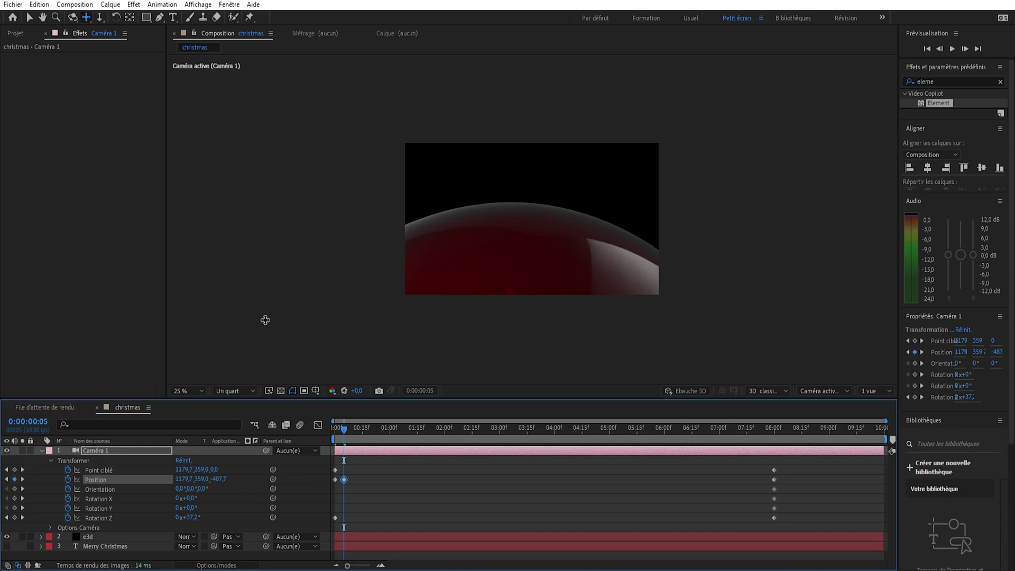
{"action": "left_click", "coordinate": [100, 17]}
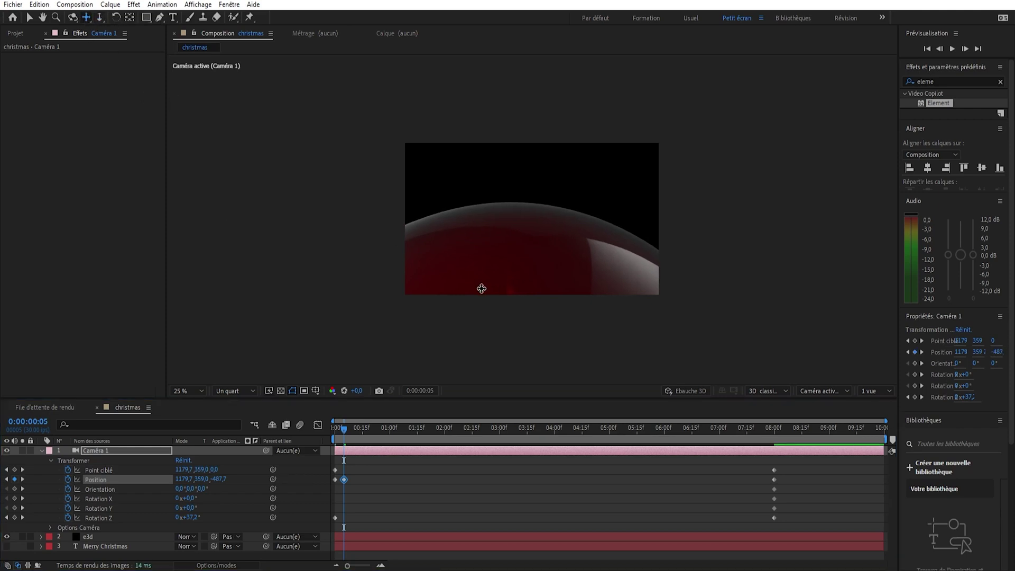
{"action": "left_click_drag", "start_coordinate": [481, 288], "coordinate": [481, 286]}
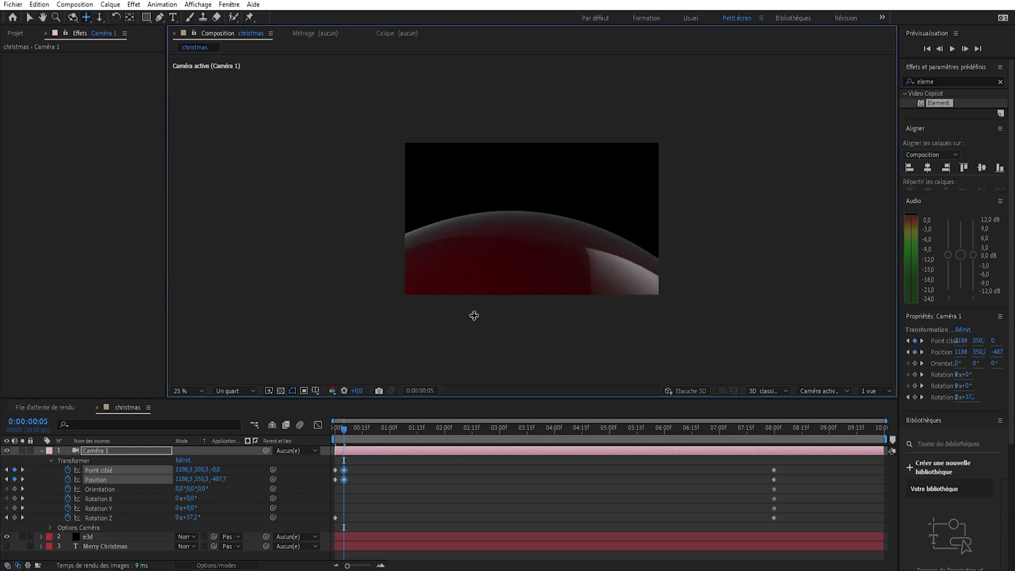
{"action": "left_click_drag", "start_coordinate": [344, 475], "coordinate": [335, 474]}
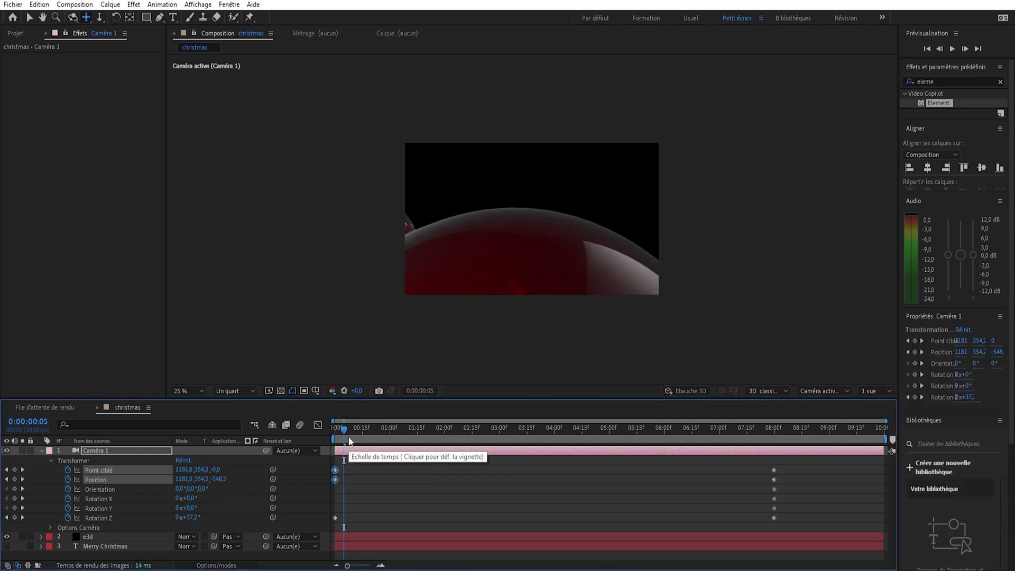
{"action": "left_click", "coordinate": [337, 431]}
{"action": "left_click_drag", "start_coordinate": [367, 438], "coordinate": [335, 482]}
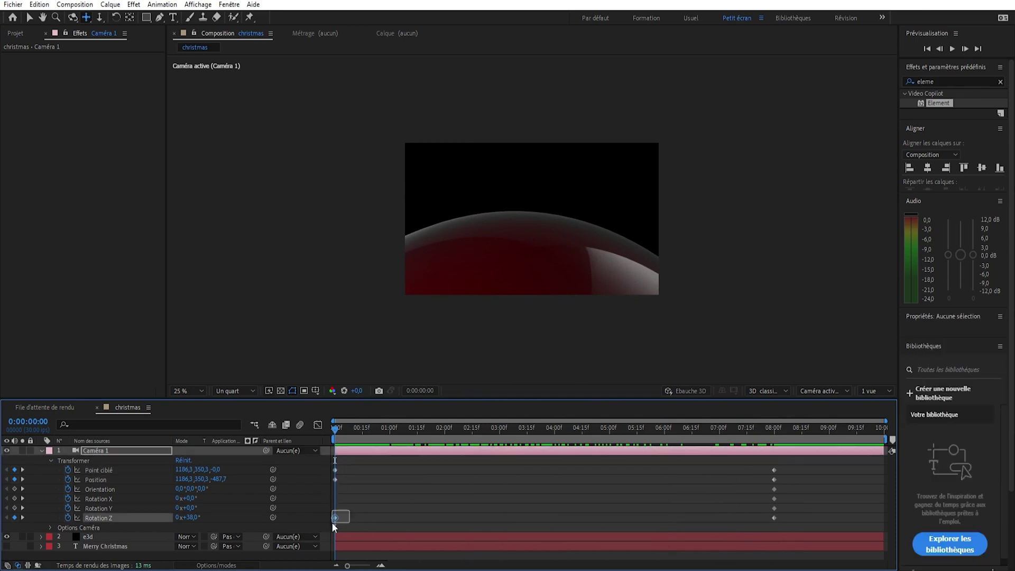
- Try delaying the camera's 38° Z rotation keyframe to about 0:00:02:00 and starting from 22° at 0:00:00:00
{"action": "left_click_drag", "start_coordinate": [335, 519], "coordinate": [442, 519]}
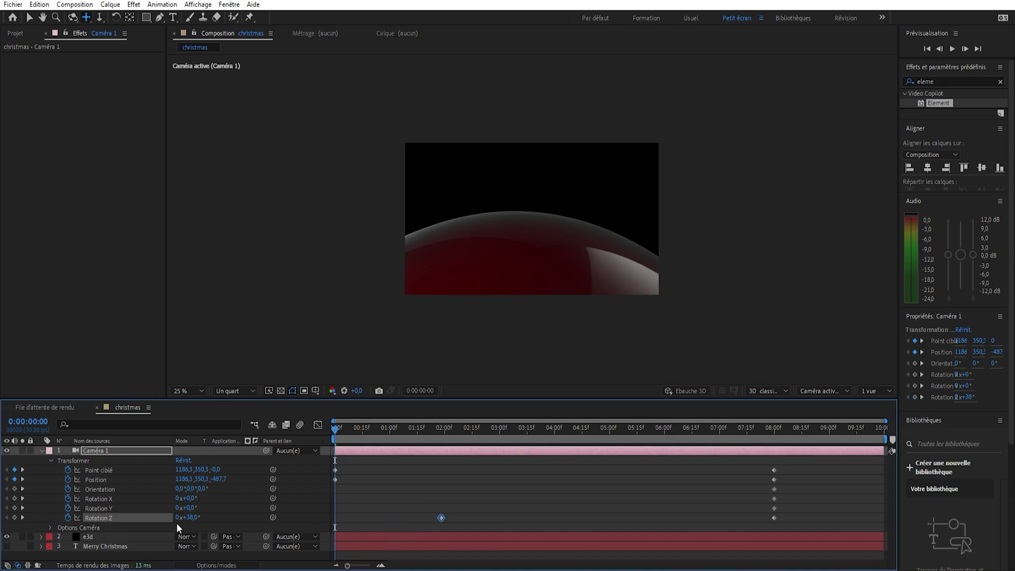
{"action": "left_click_drag", "start_coordinate": [192, 520], "coordinate": [189, 522]}
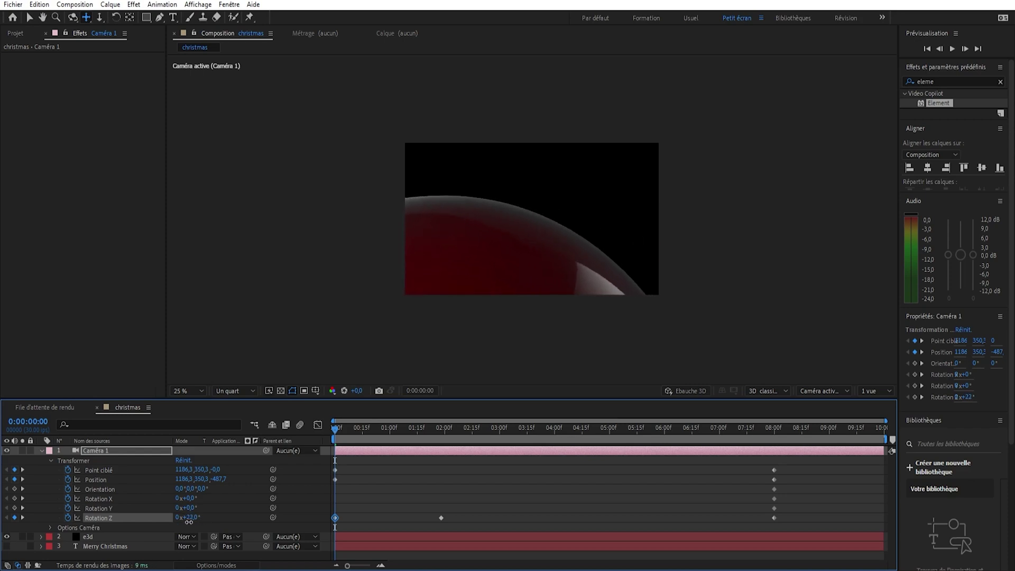
{"action": "left_click_drag", "start_coordinate": [335, 518], "coordinate": [440, 519]}
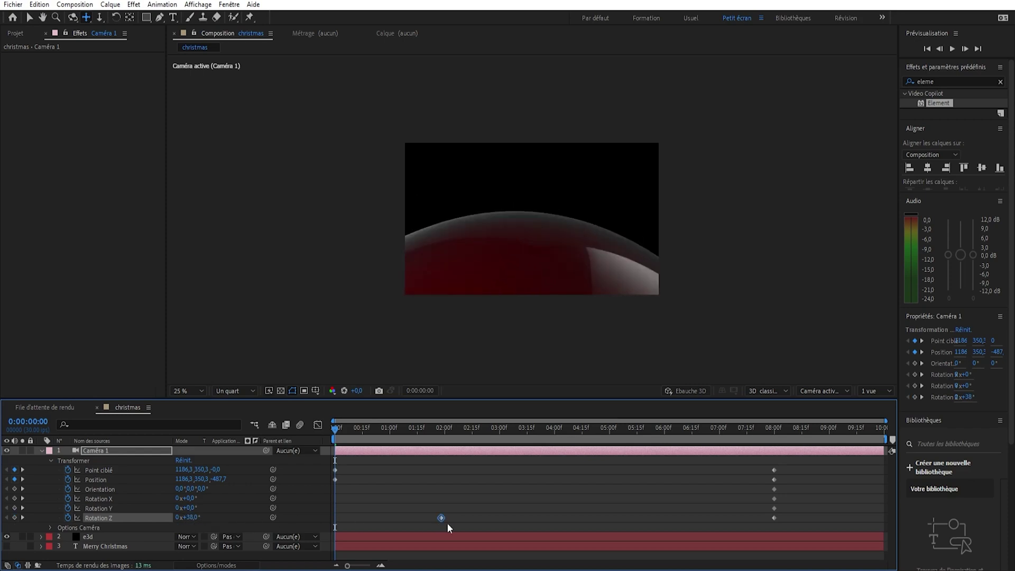
{"action": "left_click_drag", "start_coordinate": [337, 524], "coordinate": [333, 522]}
{"action": "left_click_drag", "start_coordinate": [338, 430], "coordinate": [341, 483]}
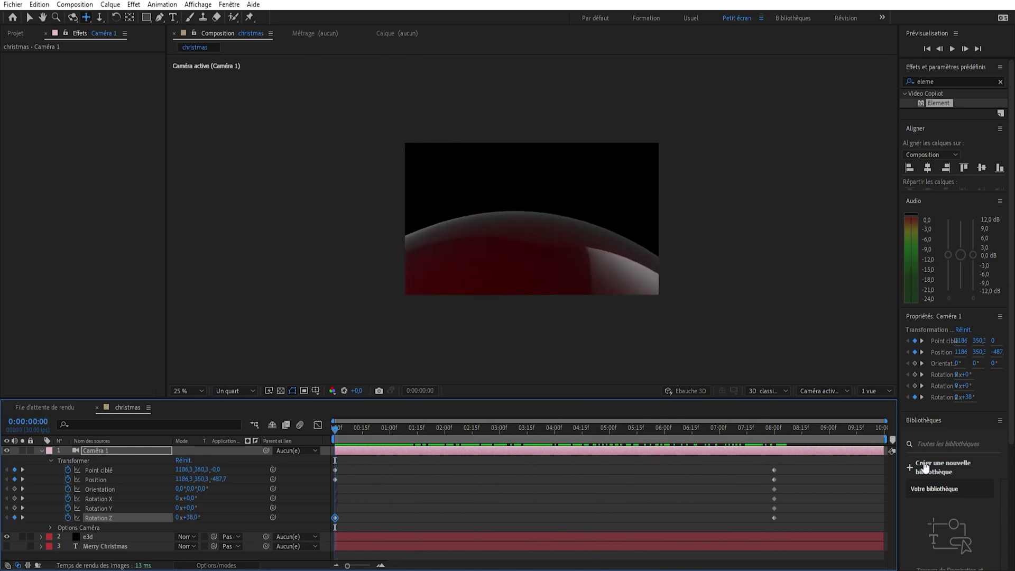
- Apply Easy Ease to all of the camera's transform keyframes and scrub the animation to check the movement
{"action": "left_click_drag", "start_coordinate": [800, 462], "coordinate": [347, 542]}
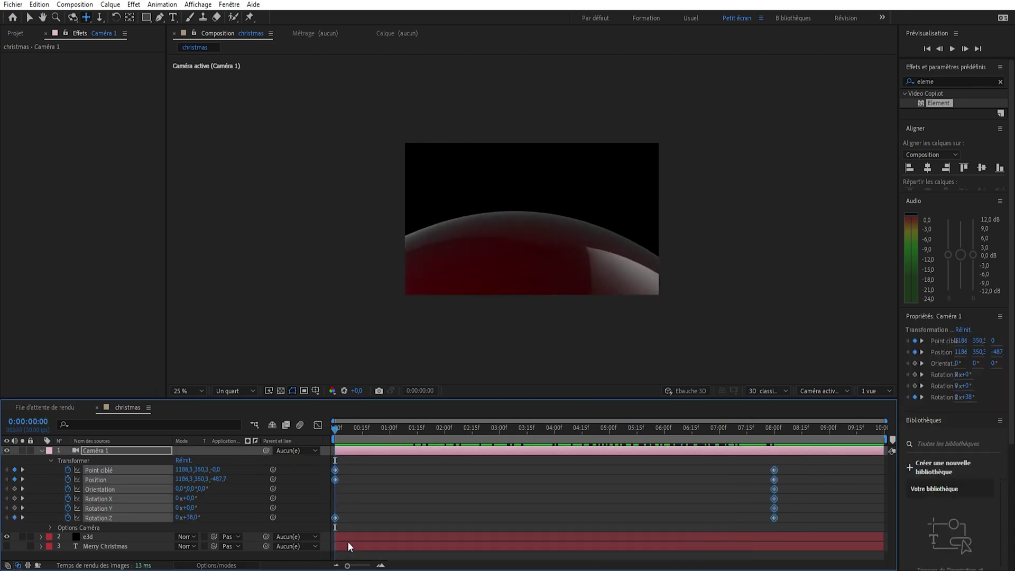
{"action": "key", "text": "F9"}
{"action": "left_click", "coordinate": [350, 430]}
{"action": "left_click_drag", "start_coordinate": [379, 432], "coordinate": [584, 475]}
{"action": "left_click_drag", "start_coordinate": [520, 475], "coordinate": [339, 479]}
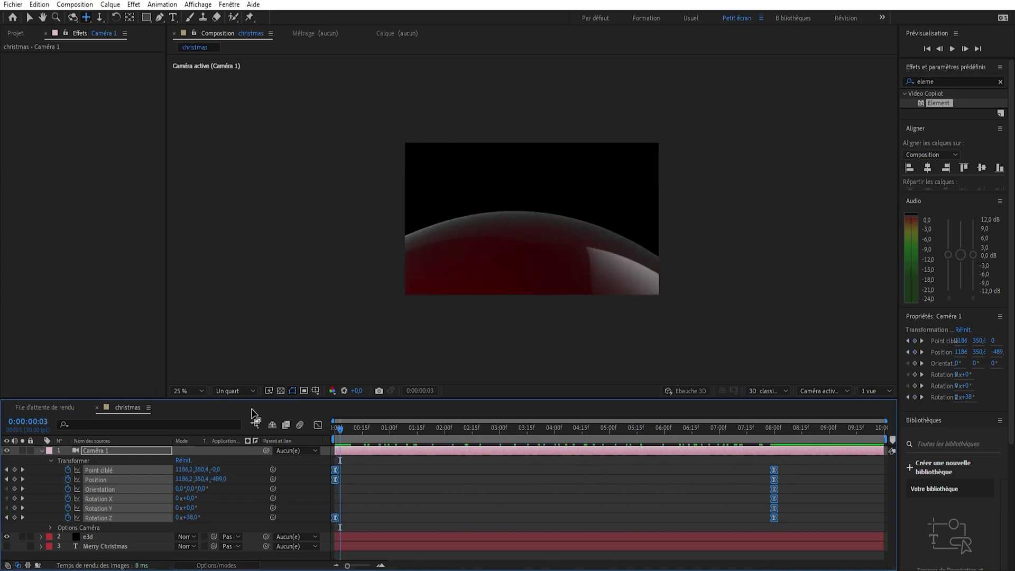
- Open the e3d layer's Scene Setup and apply the Glas Sphere scene material to the extruded text model
{"action": "left_click", "coordinate": [106, 536]}
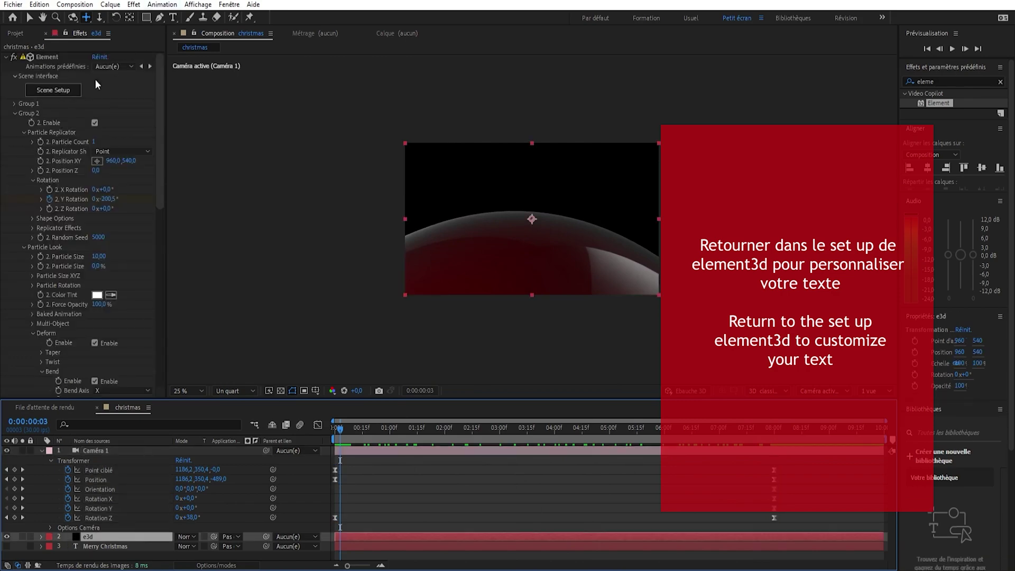
{"action": "left_click", "coordinate": [65, 90]}
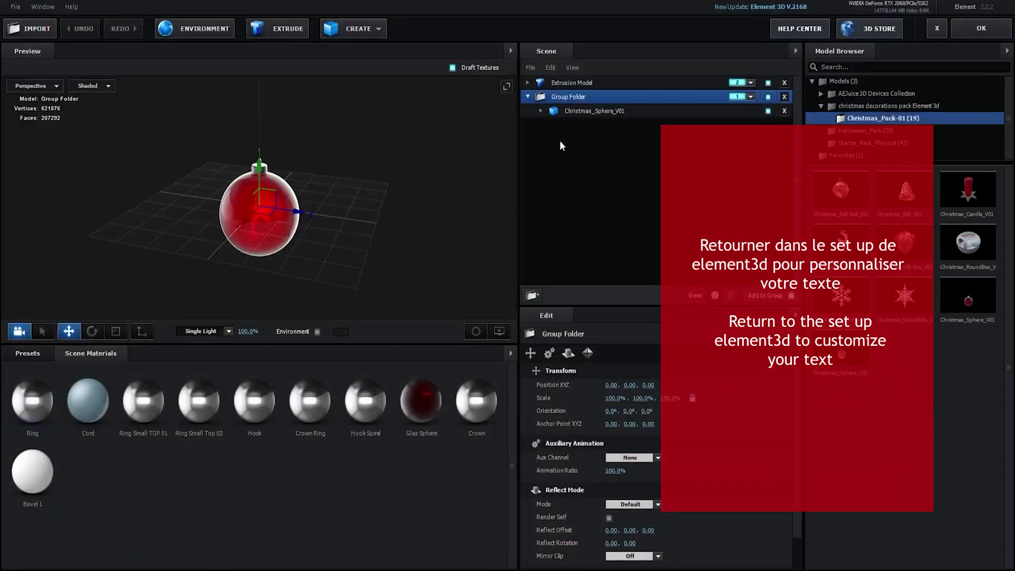
{"action": "left_click", "coordinate": [583, 113]}
{"action": "left_click", "coordinate": [572, 98]}
{"action": "left_click", "coordinate": [572, 82]}
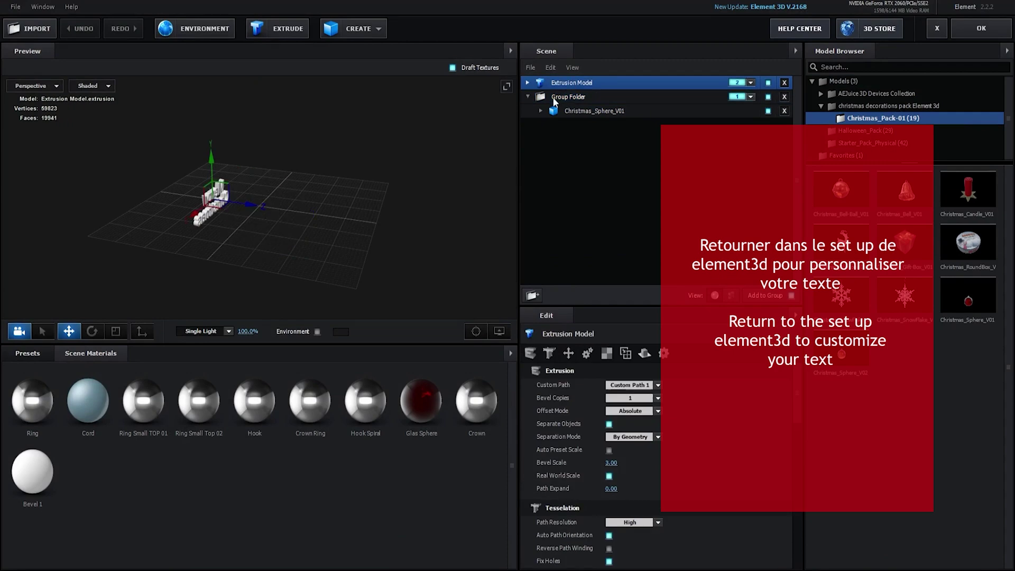
{"action": "left_click_drag", "start_coordinate": [364, 205], "coordinate": [314, 276]}
{"action": "double_click", "coordinate": [415, 382]}
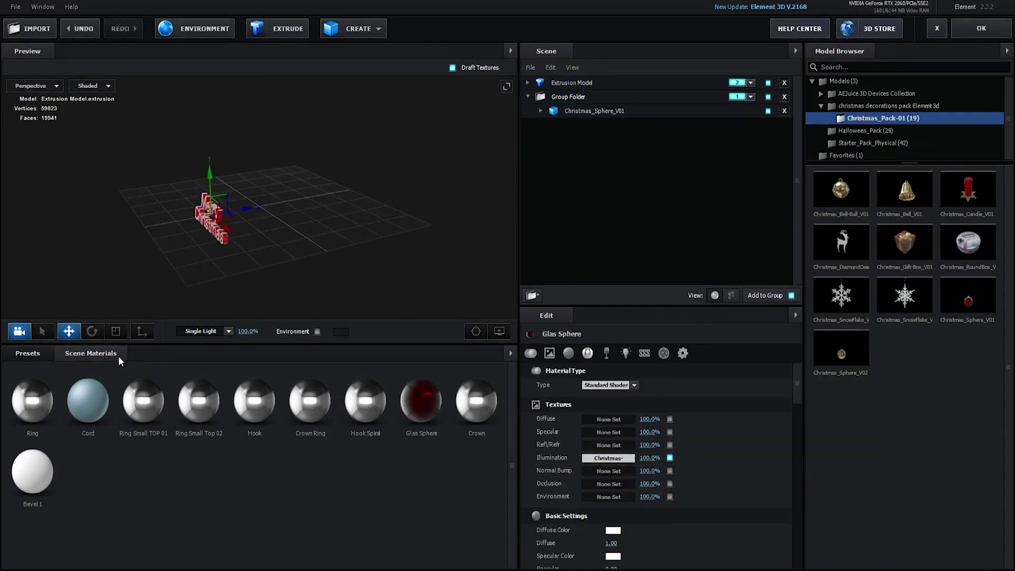
- Apply the Caution preset from the Physical bevels to the extruded text and inspect it from another angle
{"action": "left_click", "coordinate": [27, 353]}
{"action": "left_click", "coordinate": [45, 381]}
{"action": "left_click", "coordinate": [34, 368]}
{"action": "left_click", "coordinate": [52, 382]}
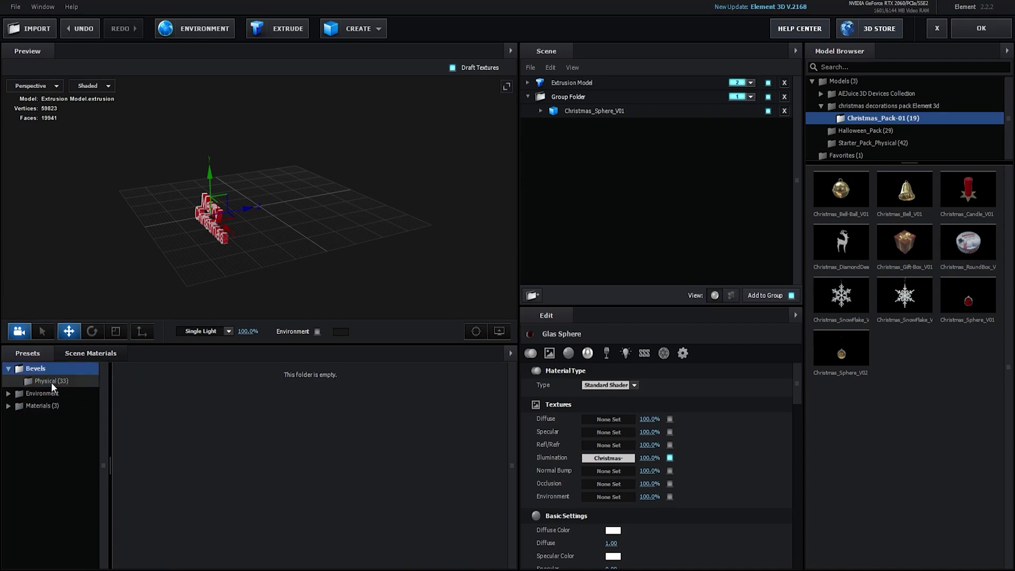
{"action": "double_click", "coordinate": [405, 398]}
{"action": "left_click_drag", "start_coordinate": [344, 259], "coordinate": [419, 260]}
{"action": "scroll", "coordinate": [355, 252], "scroll_direction": "up", "scroll_amount": 5}
- Replace the extrusion model's Chrome material with red_glow_glass from the Pro_Shaders_2 Translucent materials
{"action": "left_click", "coordinate": [528, 82]}
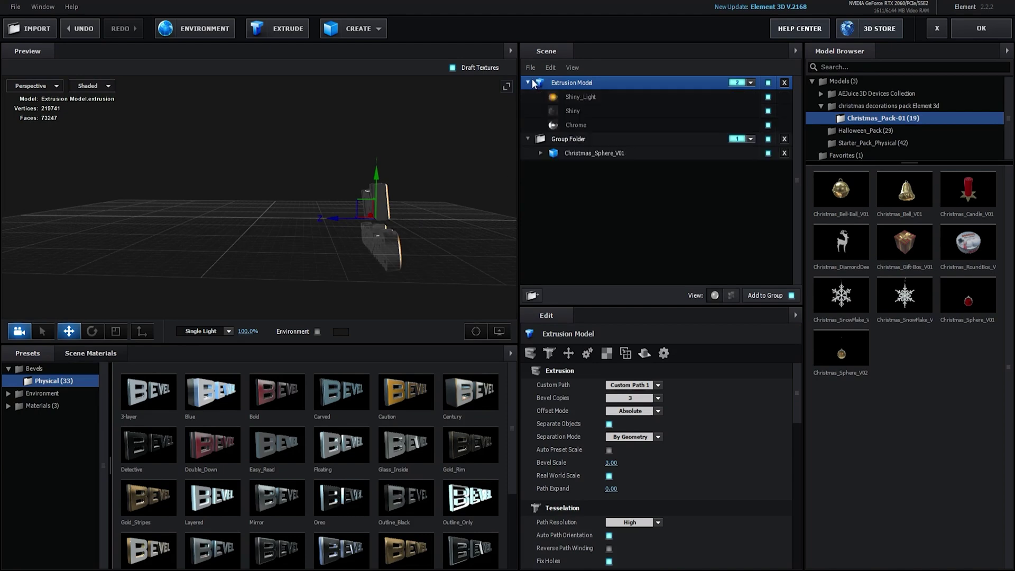
{"action": "left_click", "coordinate": [577, 109]}
{"action": "left_click", "coordinate": [579, 125]}
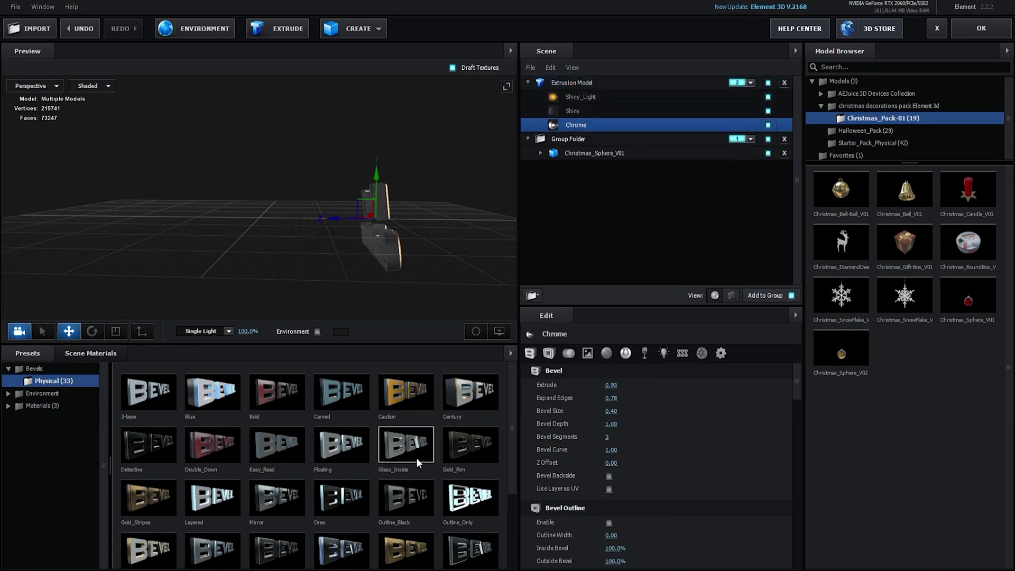
{"action": "left_click", "coordinate": [46, 402]}
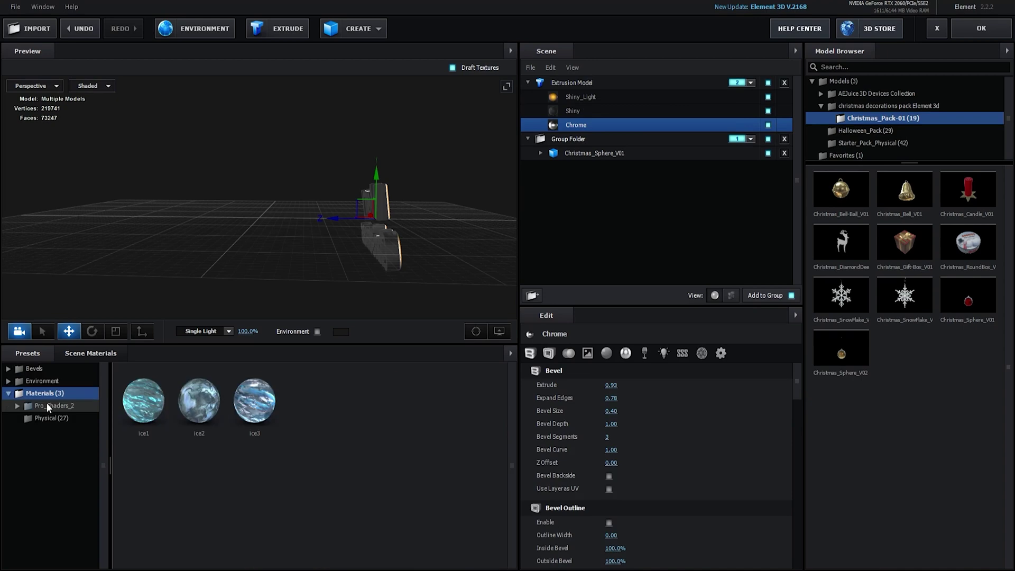
{"action": "left_click", "coordinate": [52, 406]}
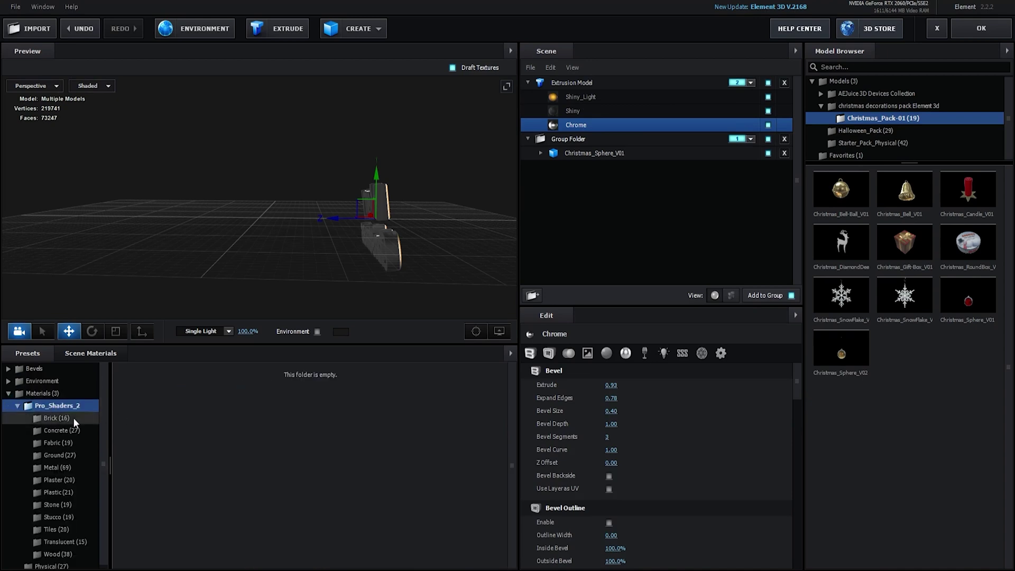
{"action": "left_click", "coordinate": [59, 468]}
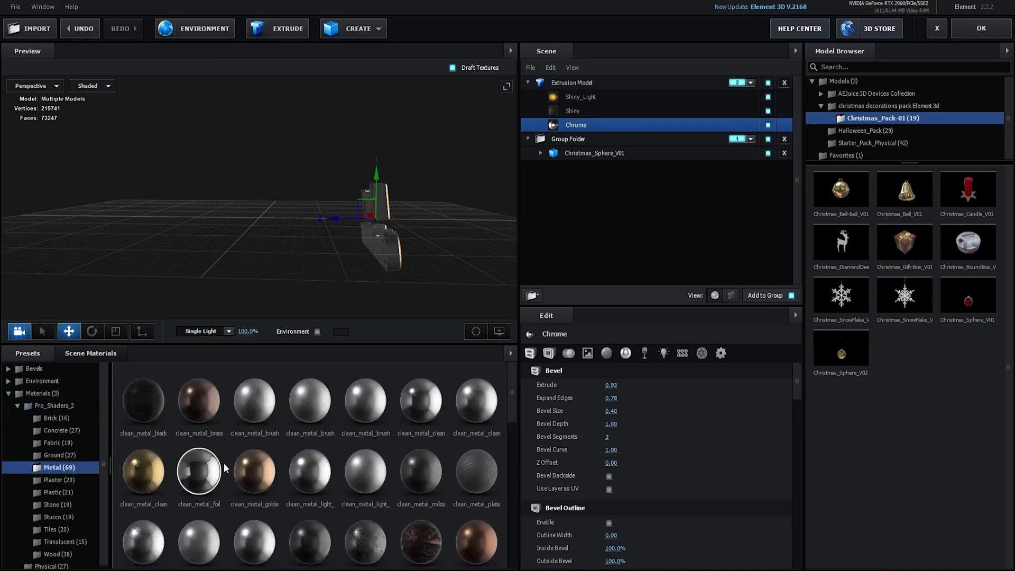
{"action": "left_click", "coordinate": [60, 488]}
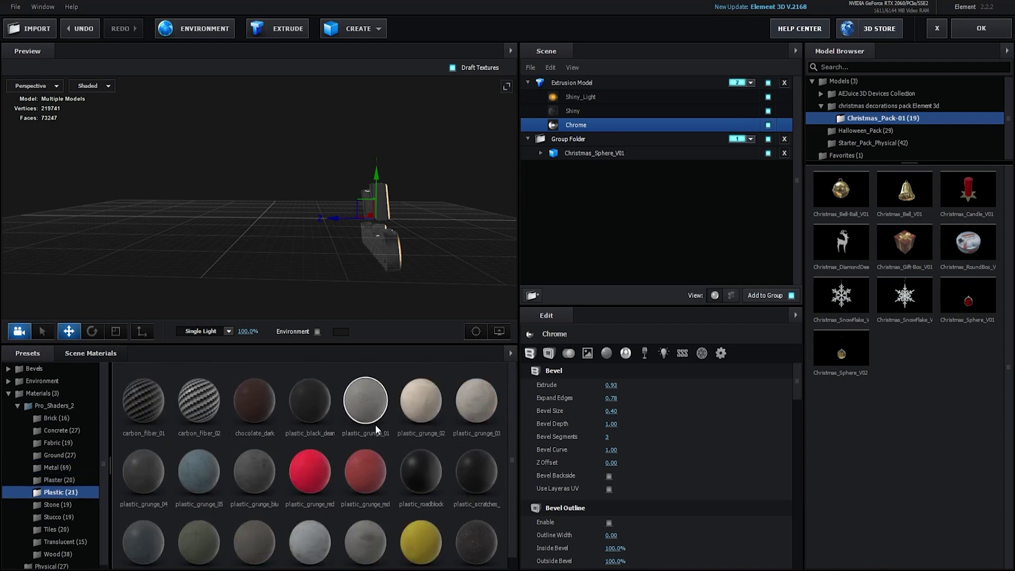
{"action": "left_click", "coordinate": [62, 541]}
{"action": "double_click", "coordinate": [368, 461]}
{"action": "left_click_drag", "start_coordinate": [389, 296], "coordinate": [455, 242]}
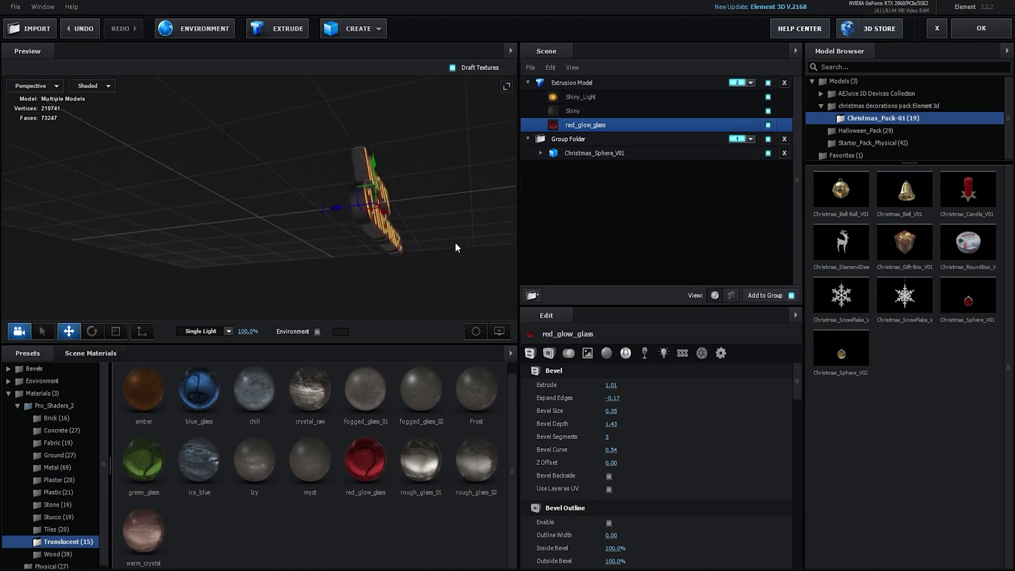
- Replace the text's Shiny material with blue_glass after trying rough_glass_01 and ice_blue, and accept the scene changes
{"action": "left_click", "coordinate": [570, 111]}
{"action": "left_click", "coordinate": [418, 470]}
{"action": "left_click_drag", "start_coordinate": [429, 244], "coordinate": [385, 271]}
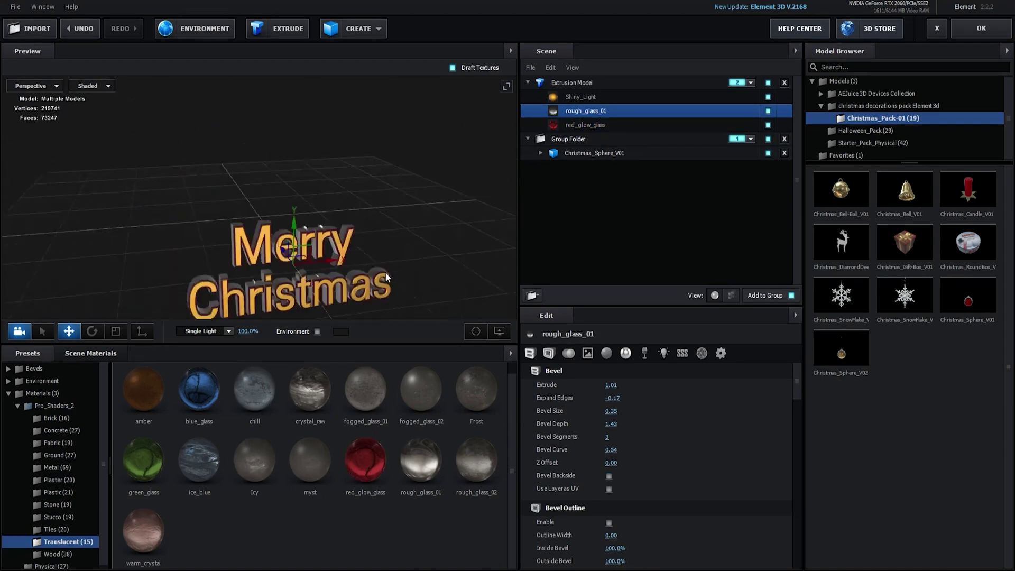
{"action": "left_click", "coordinate": [195, 476]}
{"action": "left_click_drag", "start_coordinate": [296, 227], "coordinate": [270, 231]}
{"action": "left_click", "coordinate": [191, 385]}
{"action": "left_click", "coordinate": [981, 28]}
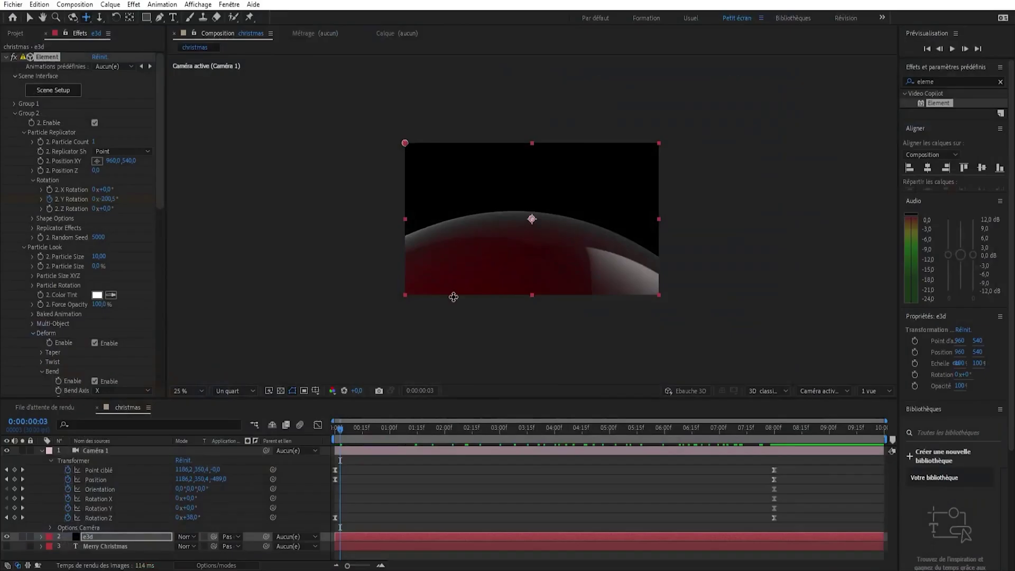
- Raise the blue_glass material's reflectivity intensity to 55% in Scene Setup and check the text around 0:00:01:22
{"action": "left_click_drag", "start_coordinate": [338, 430], "coordinate": [402, 507]}
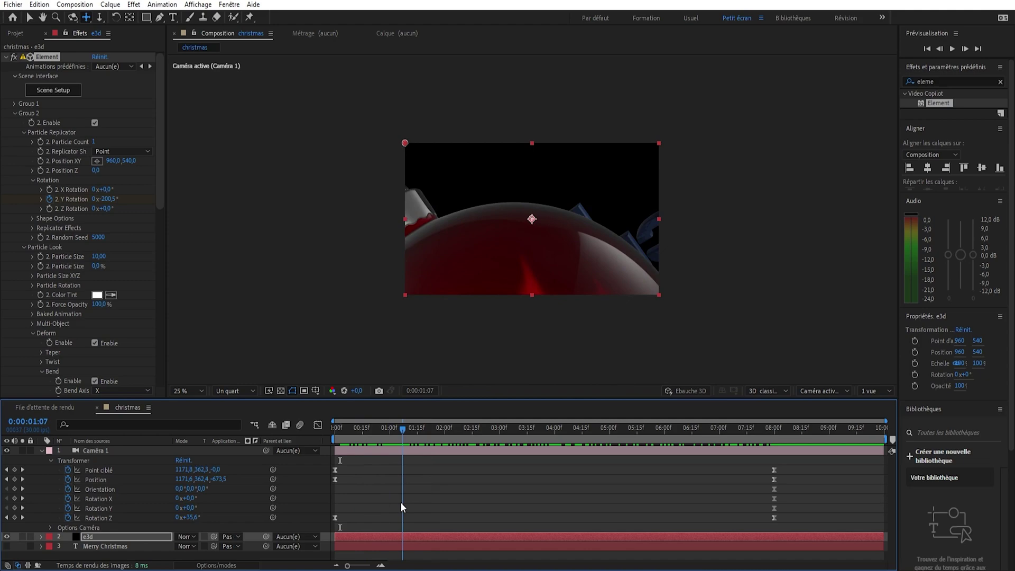
{"action": "left_click", "coordinate": [50, 91]}
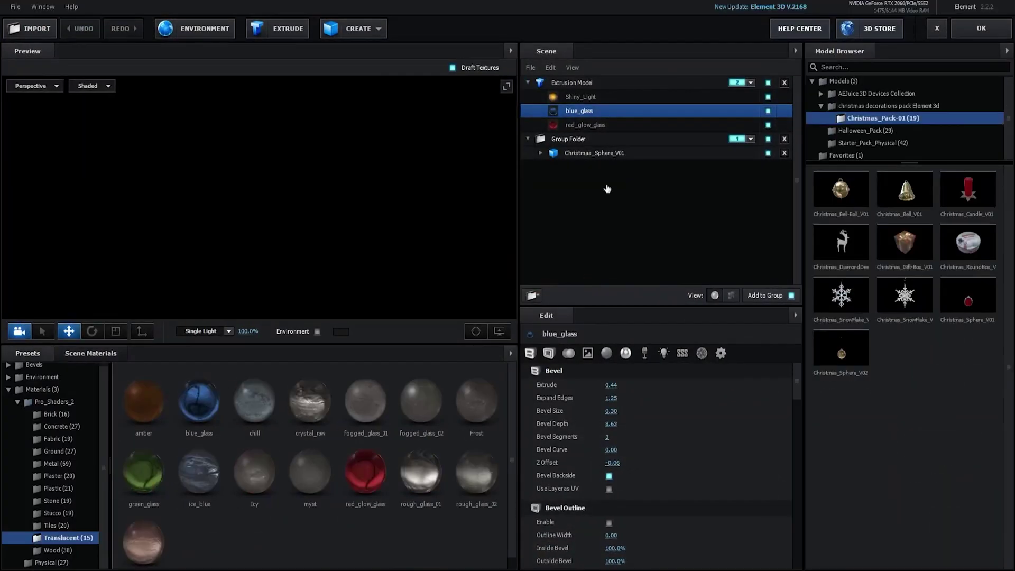
{"action": "scroll", "coordinate": [617, 492], "scroll_direction": "down", "scroll_amount": 5}
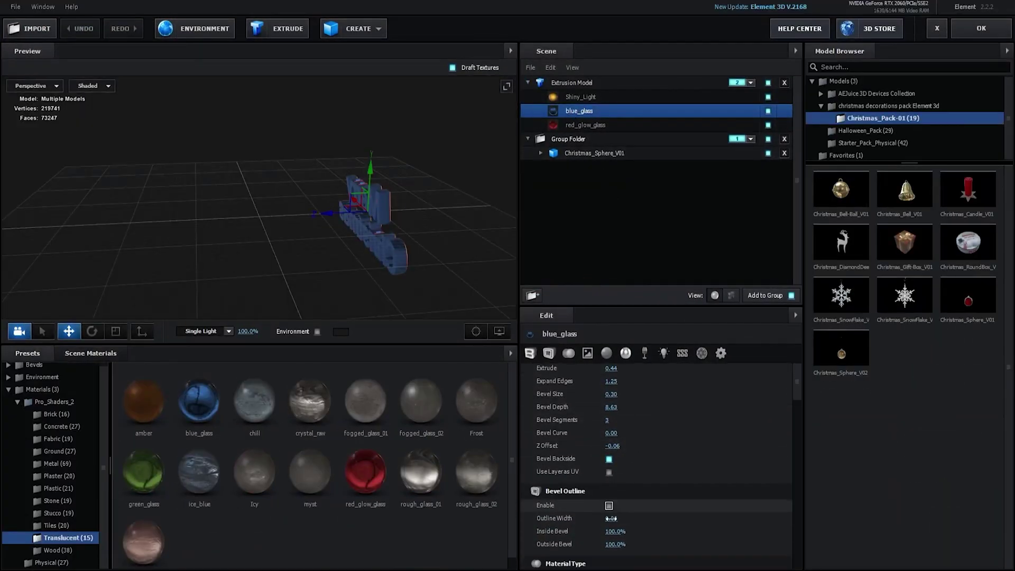
{"action": "left_click", "coordinate": [607, 353]}
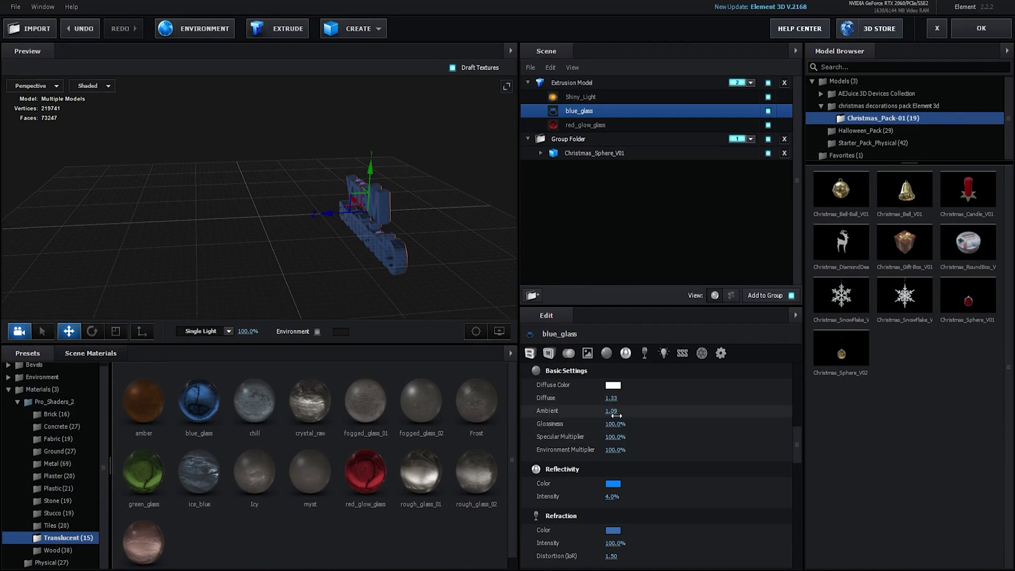
{"action": "left_click_drag", "start_coordinate": [613, 497], "coordinate": [682, 497]}
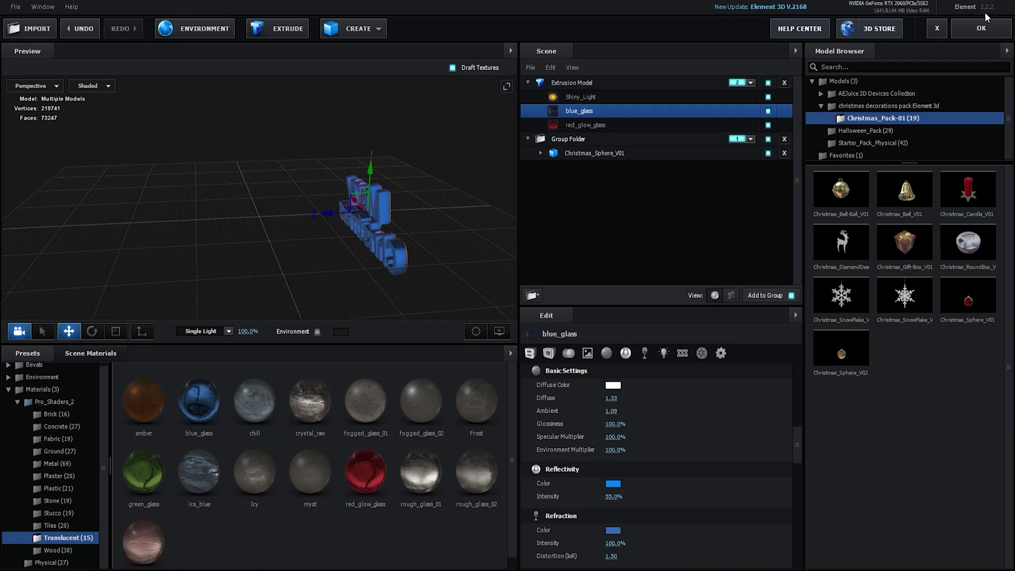
{"action": "left_click", "coordinate": [981, 27]}
{"action": "left_click", "coordinate": [430, 434]}
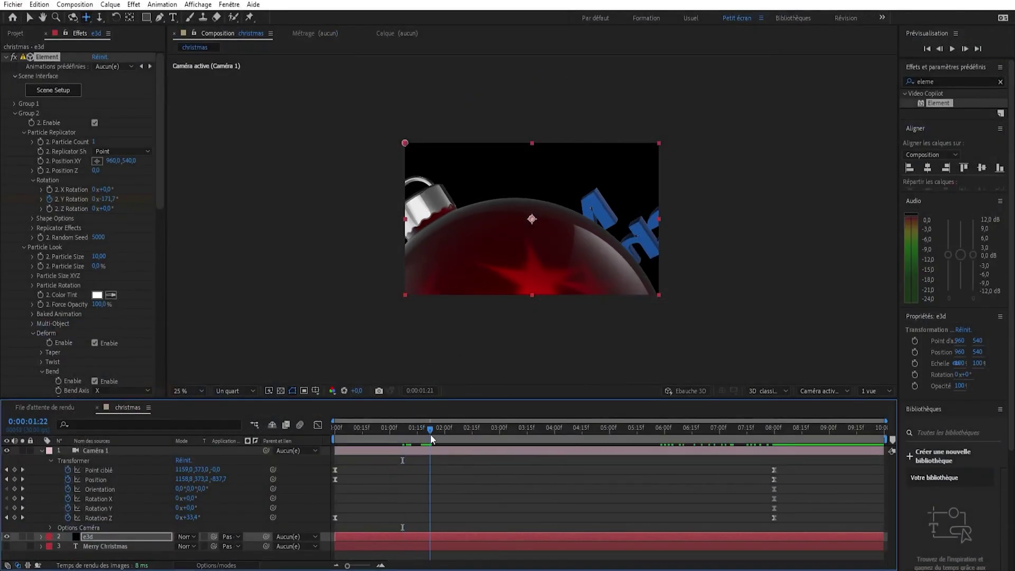
- Set the composition preview resolution to full (Intégrale) and scrub through the animation to 0:00:08:00
{"action": "left_click", "coordinate": [234, 392]}
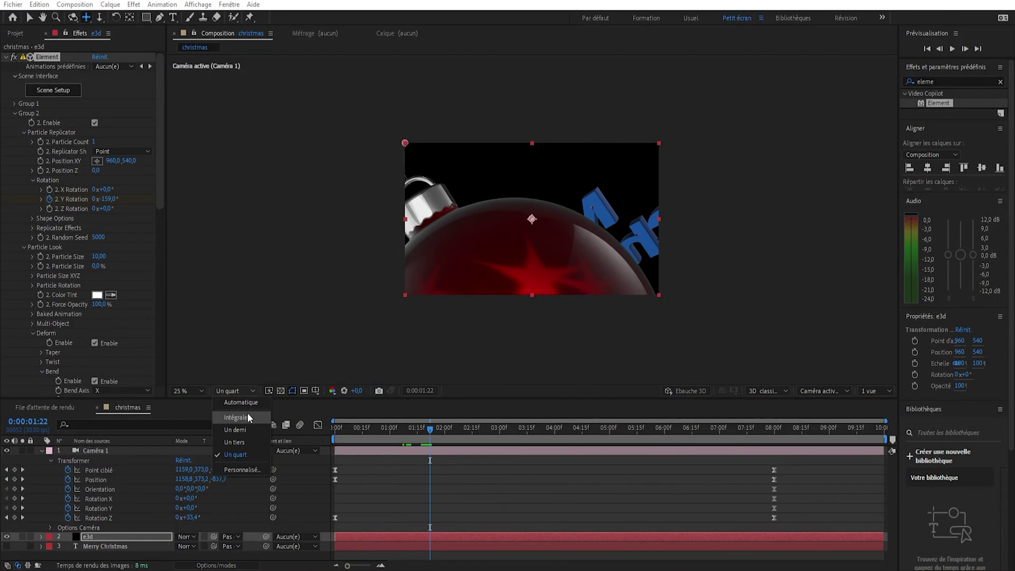
{"action": "left_click", "coordinate": [245, 417]}
{"action": "left_click", "coordinate": [419, 428]}
{"action": "left_click_drag", "start_coordinate": [404, 436], "coordinate": [299, 495]}
{"action": "left_click_drag", "start_coordinate": [364, 490], "coordinate": [776, 492]}
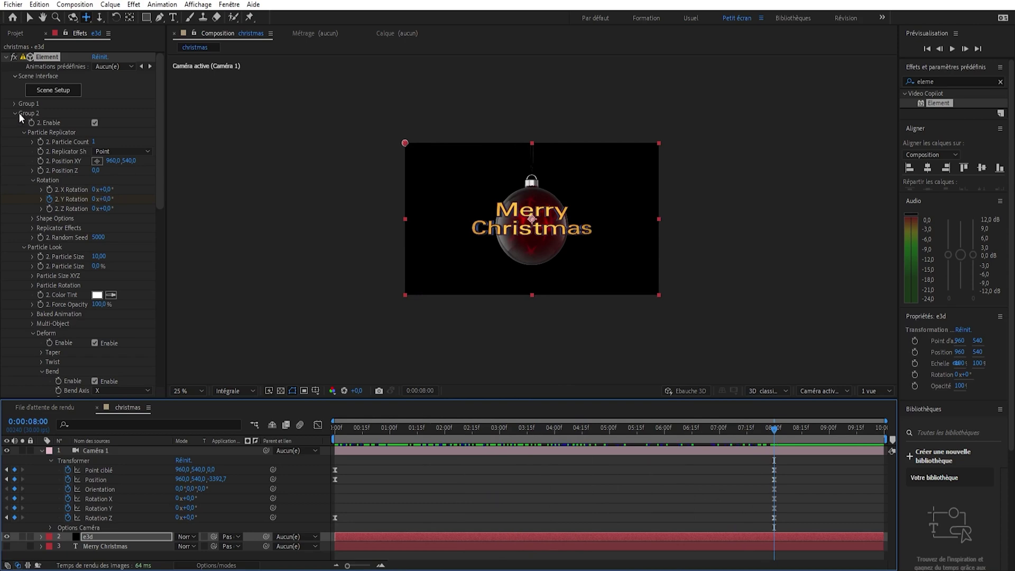
{"action": "scroll", "coordinate": [81, 307], "scroll_direction": "down", "scroll_amount": 10}
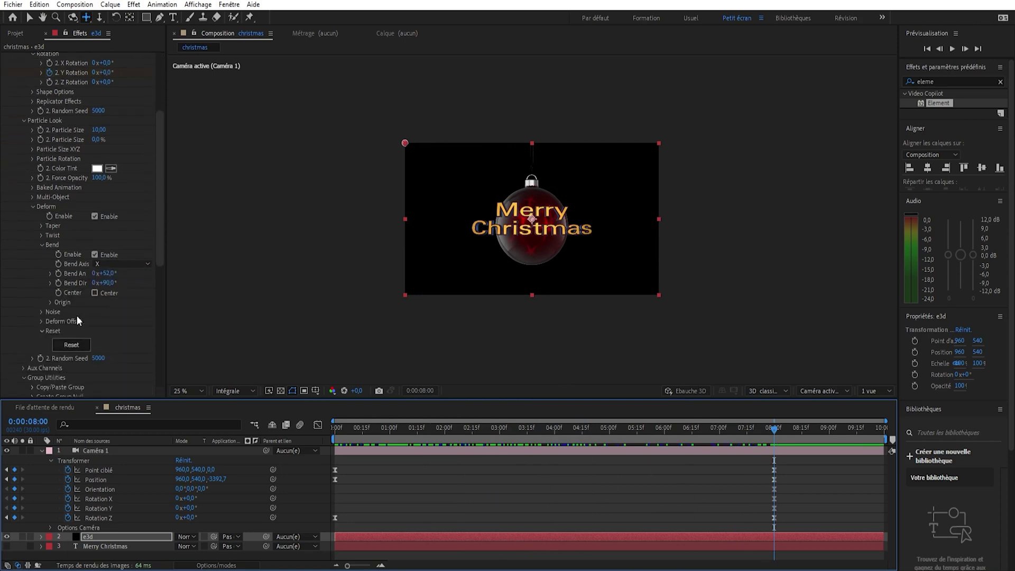
- Adjust the Element effect's Physical Environment exposure to 1.20 in the render settings
{"action": "scroll", "coordinate": [78, 324], "scroll_direction": "down", "scroll_amount": 5}
{"action": "left_click", "coordinate": [14, 373]}
{"action": "scroll", "coordinate": [72, 312], "scroll_direction": "down", "scroll_amount": 6}
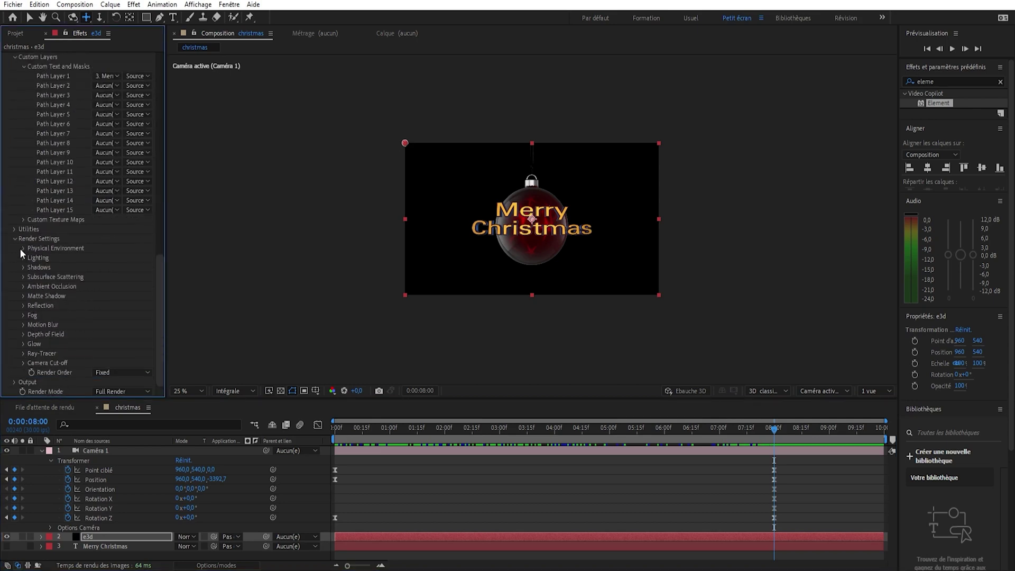
{"action": "left_click", "coordinate": [23, 249]}
{"action": "left_click_drag", "start_coordinate": [103, 258], "coordinate": [107, 260]}
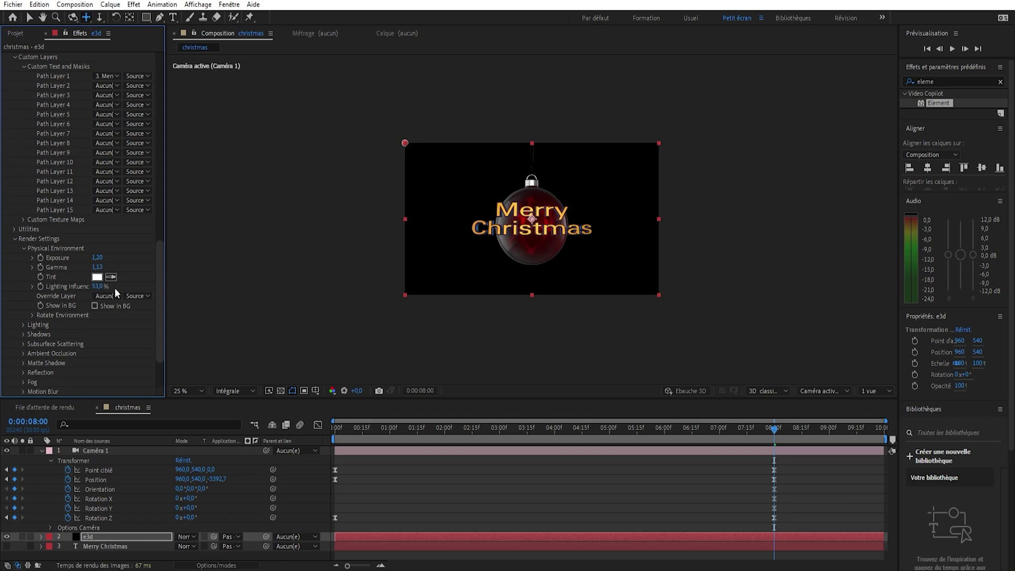
- Tint the Physical Environment a pale cyan and review the result by scrubbing through the animation to 0:00:08:00
{"action": "left_click", "coordinate": [97, 277]}
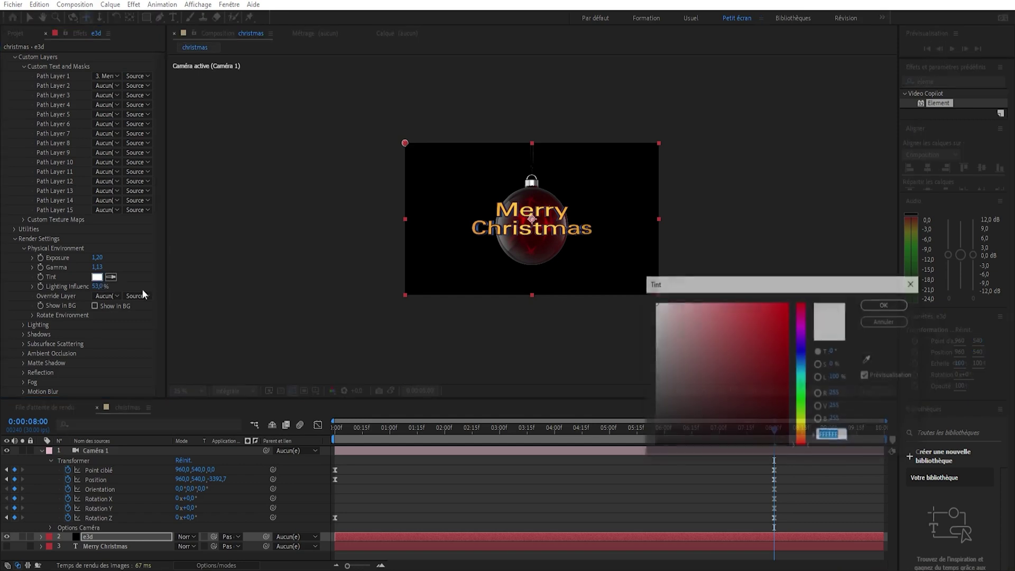
{"action": "left_click", "coordinate": [799, 378]}
{"action": "left_click_drag", "start_coordinate": [743, 311], "coordinate": [717, 307]}
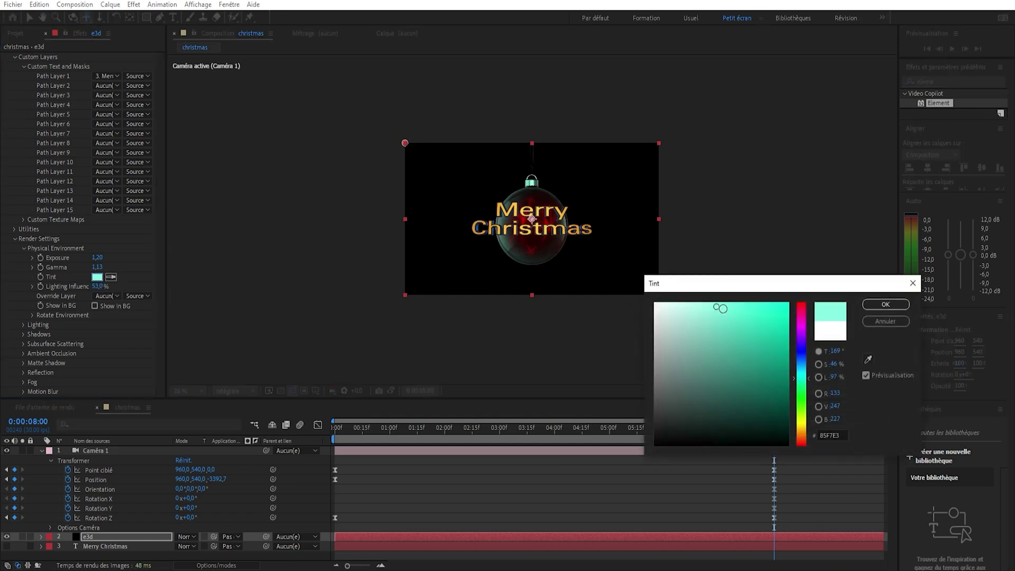
{"action": "mouse_move", "coordinate": [807, 384]}
{"action": "left_mouse_down"}
{"action": "mouse_move", "coordinate": [809, 334]}
{"action": "mouse_move", "coordinate": [809, 394]}
{"action": "mouse_move", "coordinate": [809, 378]}
{"action": "left_mouse_up"}
{"action": "left_click_drag", "start_coordinate": [709, 307], "coordinate": [690, 306]}
{"action": "left_click", "coordinate": [873, 307]}
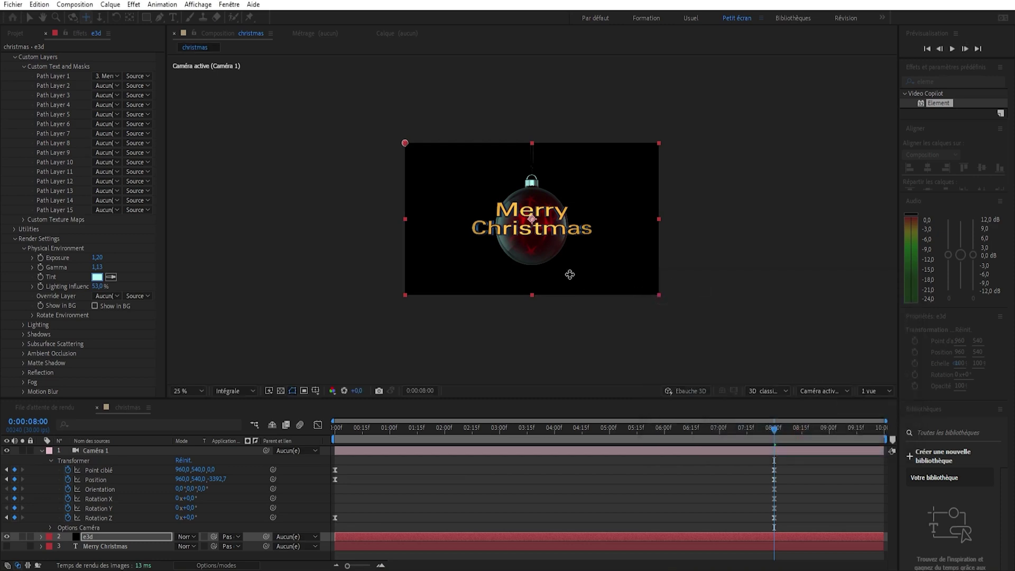
{"action": "left_click", "coordinate": [435, 428]}
{"action": "left_click_drag", "start_coordinate": [431, 452], "coordinate": [774, 461]}
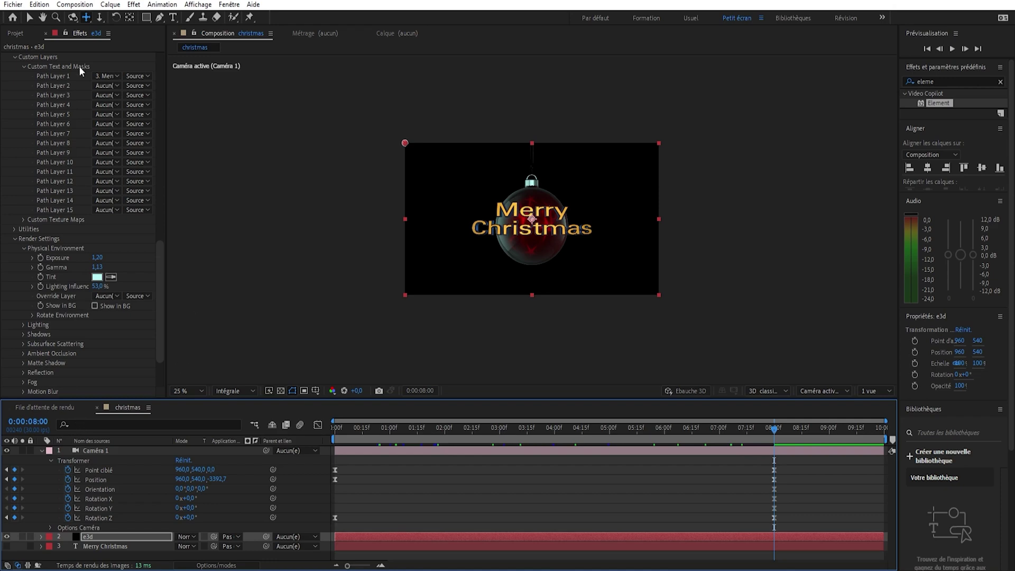
- Add a light layer of type Parallèle with Lisse falloff, briefly trying the Ponctuelle type before accepting the settings
{"action": "left_click", "coordinate": [41, 450]}
{"action": "right_click", "coordinate": [105, 489]}
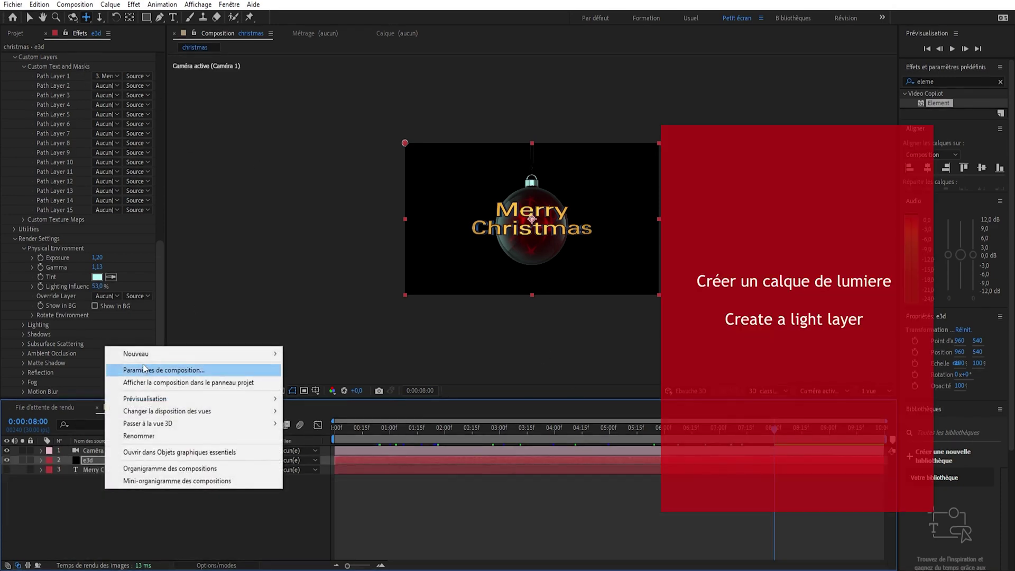
{"action": "mouse_move", "coordinate": [148, 354]}
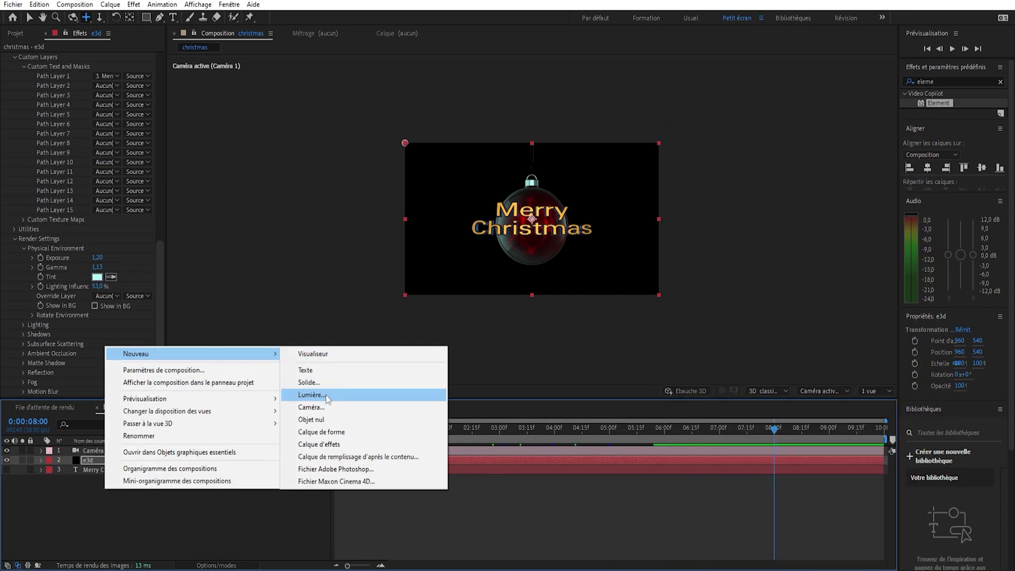
{"action": "left_click", "coordinate": [325, 395]}
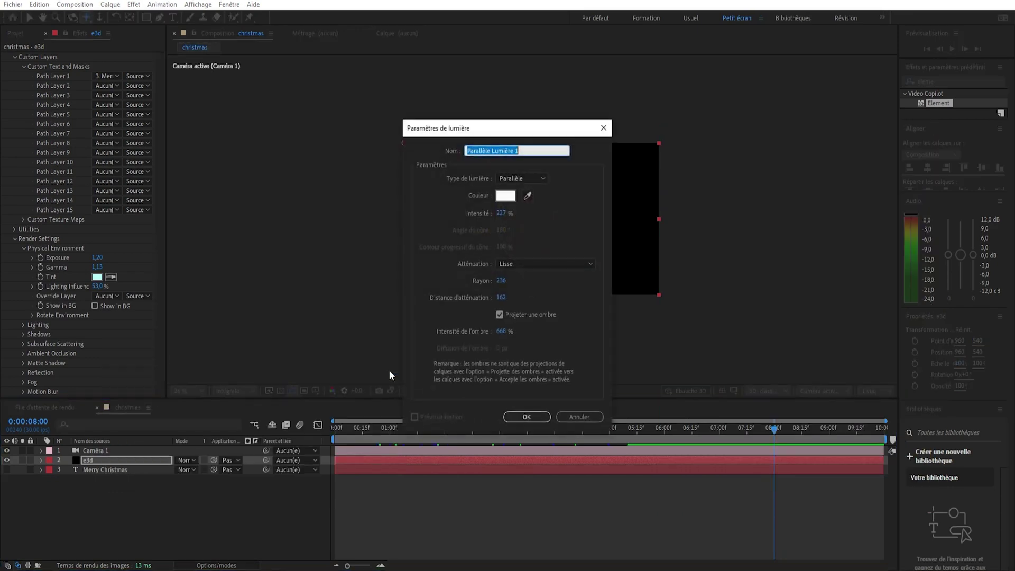
{"action": "left_click", "coordinate": [512, 265]}
{"action": "left_click", "coordinate": [525, 279]}
{"action": "left_click", "coordinate": [520, 179]}
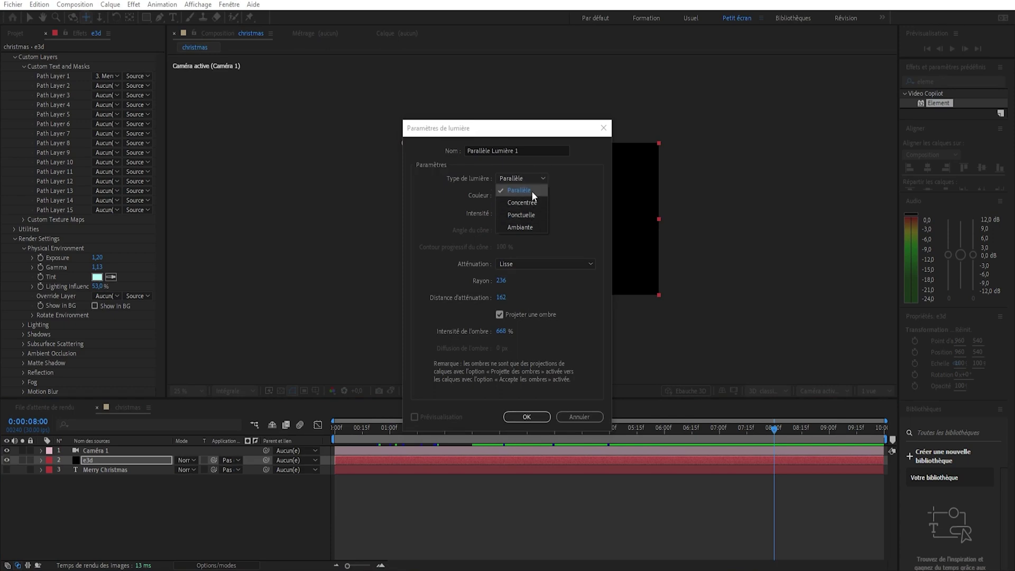
{"action": "left_click", "coordinate": [530, 215]}
{"action": "left_click", "coordinate": [525, 179]}
{"action": "left_click", "coordinate": [525, 190]}
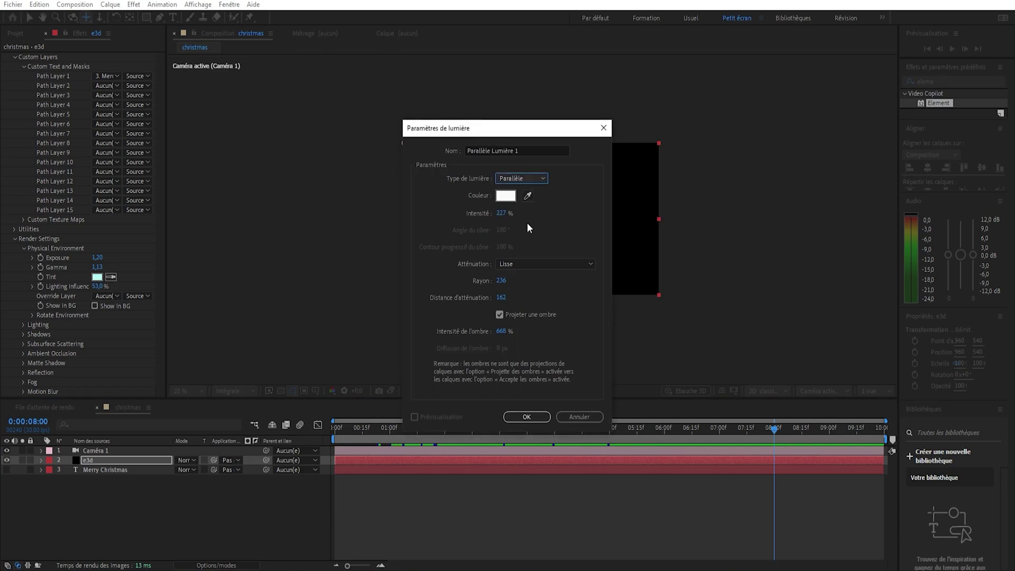
{"action": "left_click", "coordinate": [525, 418]}
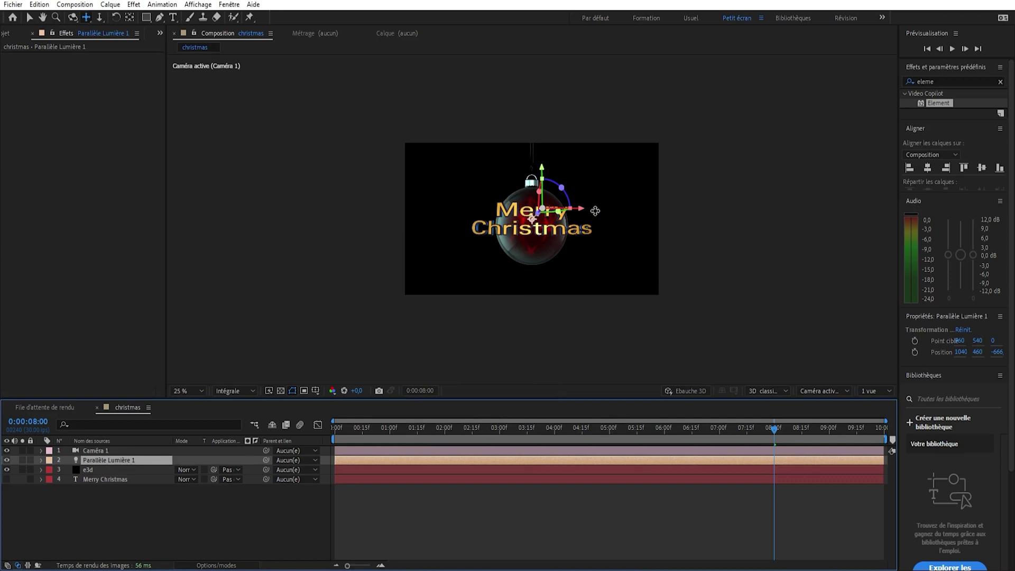
- Move the parallel light up and to the right of the ball, near the frame's upper-right edge
{"action": "key", "text": "period"}
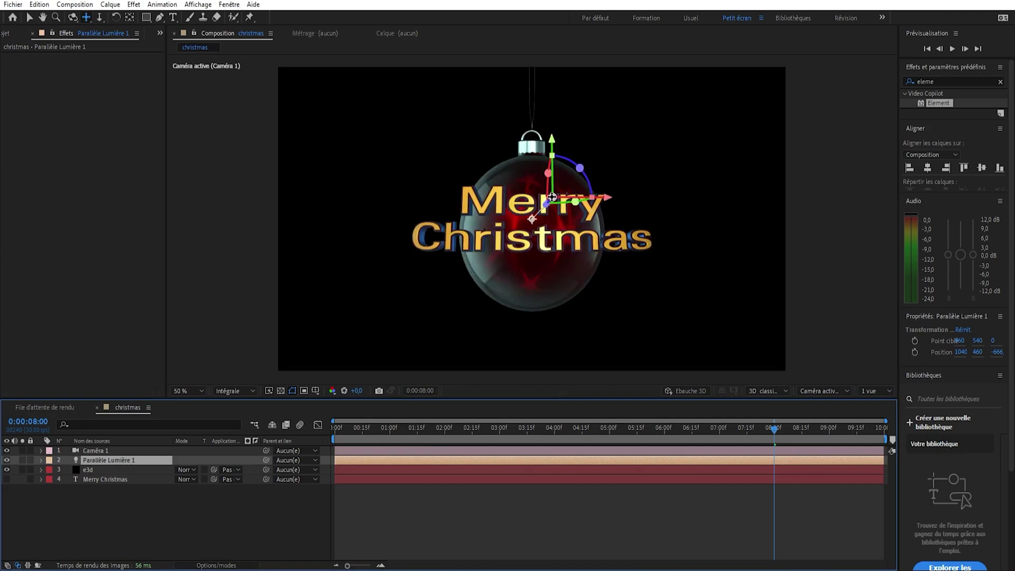
{"action": "left_click", "coordinate": [29, 18]}
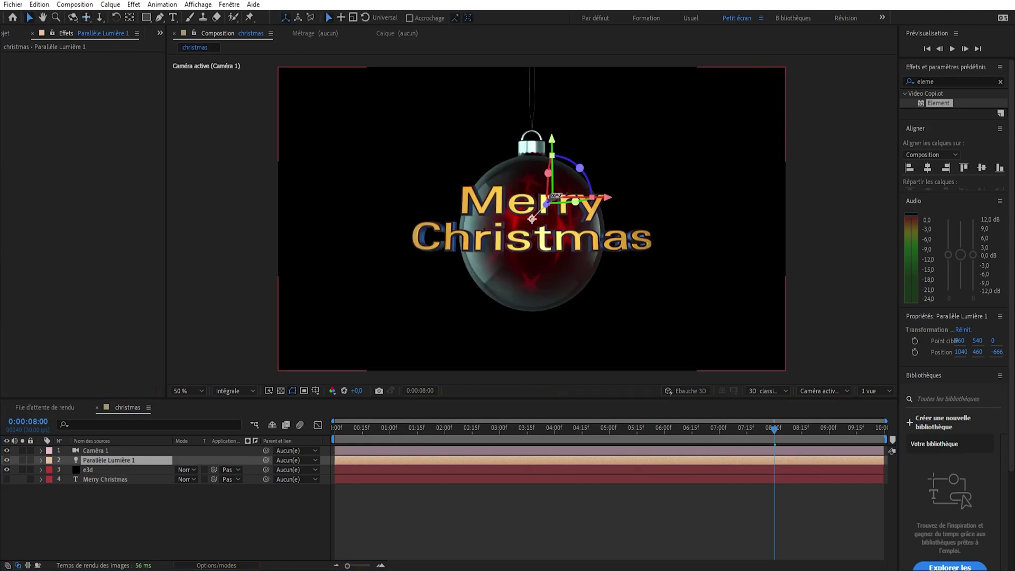
{"action": "left_click_drag", "start_coordinate": [565, 202], "coordinate": [774, 126]}
- Lower the composition preview resolution to Un quart and scrub from the start to 0:00:09:20 to check the lighting
{"action": "left_click_drag", "start_coordinate": [773, 433], "coordinate": [252, 416]}
{"action": "left_click", "coordinate": [235, 391]}
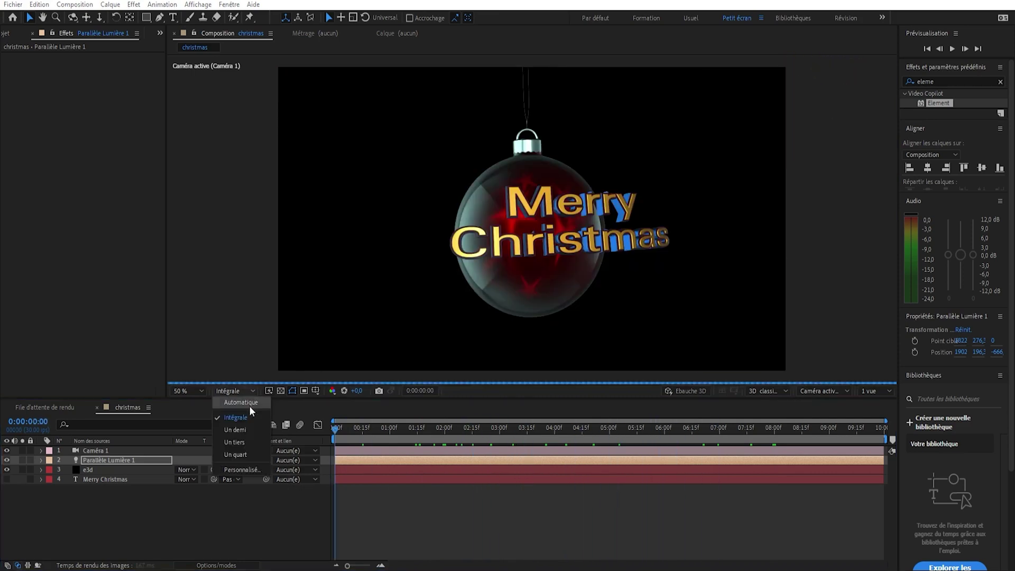
{"action": "left_click", "coordinate": [249, 456]}
{"action": "left_click_drag", "start_coordinate": [339, 433], "coordinate": [870, 455]}
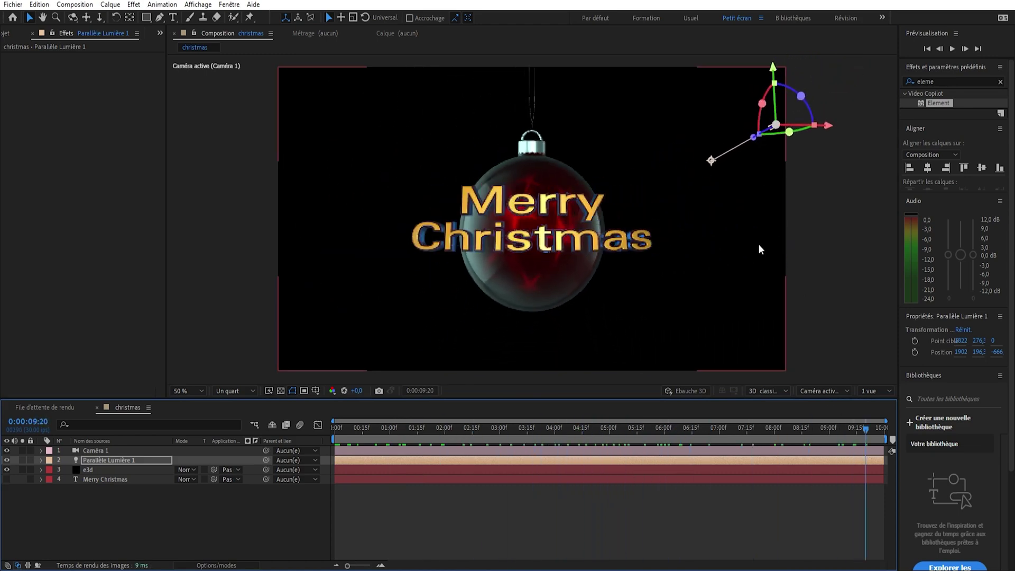
- Undo the accidental shift of the e3d layer, aim the parallel light's point of interest at the ball, and check the animation
{"action": "left_click", "coordinate": [689, 183]}
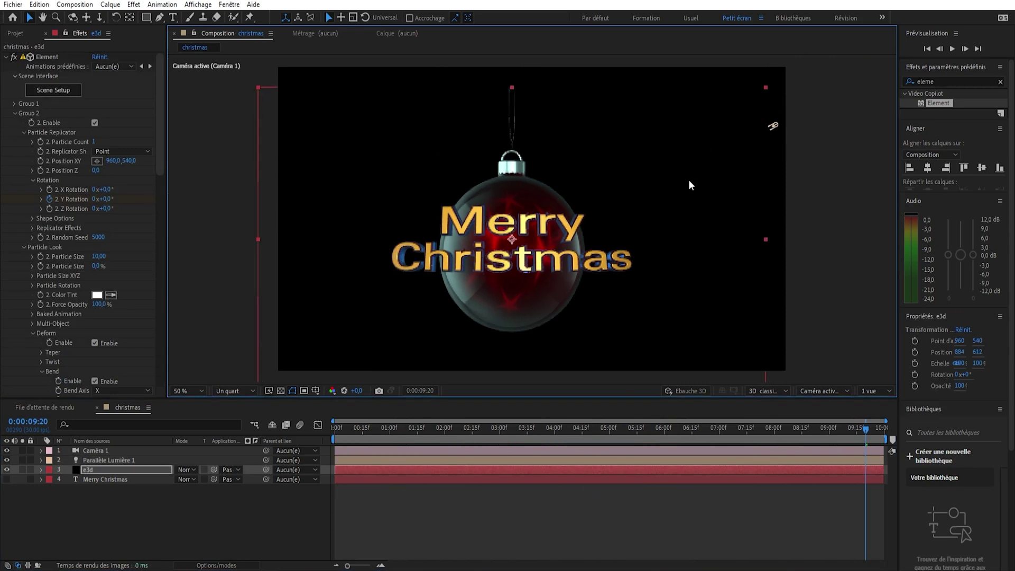
{"action": "key", "text": "ctrl+Home"}
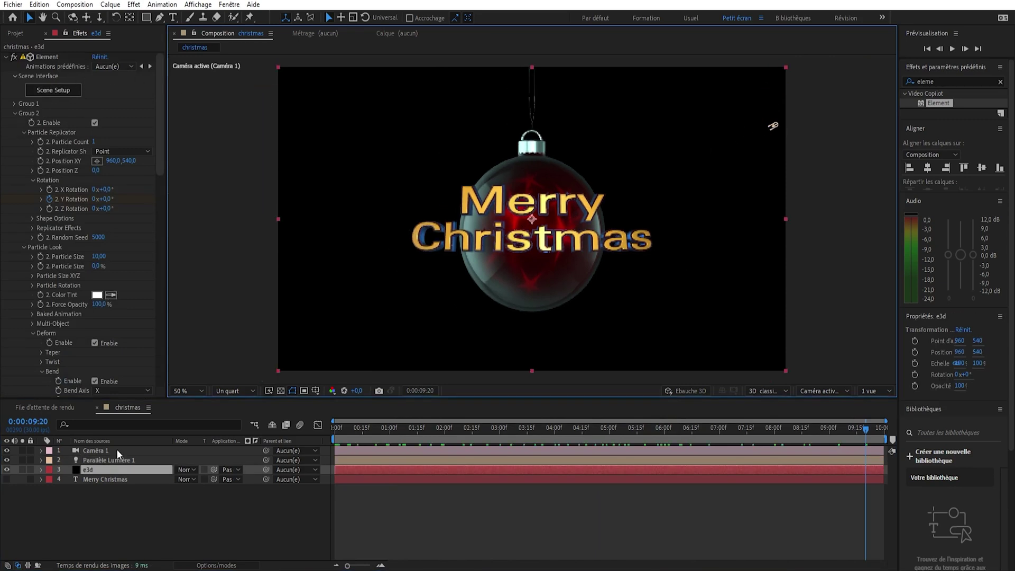
{"action": "left_click", "coordinate": [108, 460]}
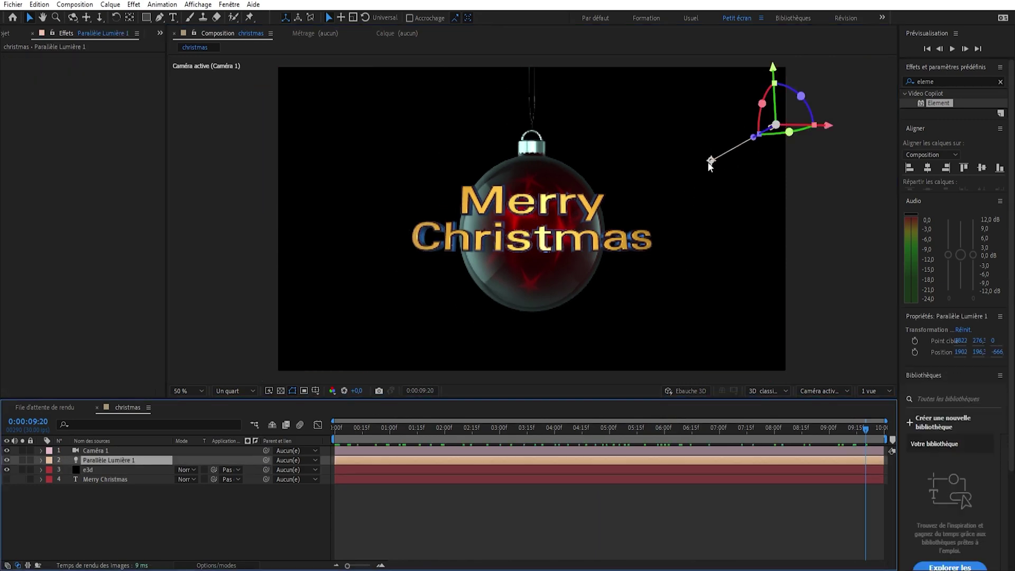
{"action": "left_click", "coordinate": [711, 162]}
{"action": "left_click_drag", "start_coordinate": [711, 162], "coordinate": [552, 203]}
{"action": "left_click_drag", "start_coordinate": [861, 427], "coordinate": [821, 452]}
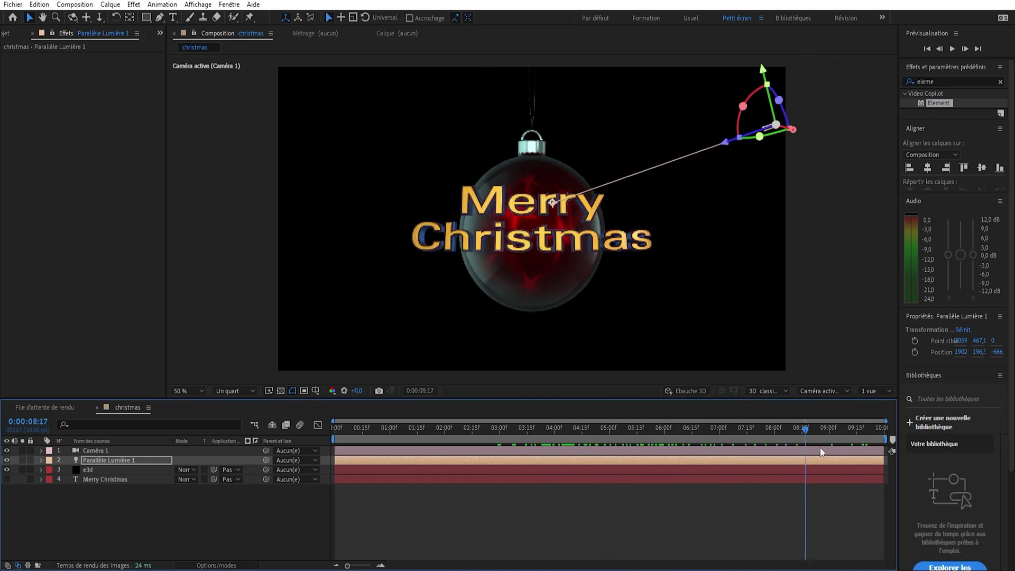
- Enable an expression on the Y Rotation under Particle Look's Particle Rotation in Group 1 of the e3d layer
{"action": "left_click", "coordinate": [142, 524]}
{"action": "left_click", "coordinate": [96, 470]}
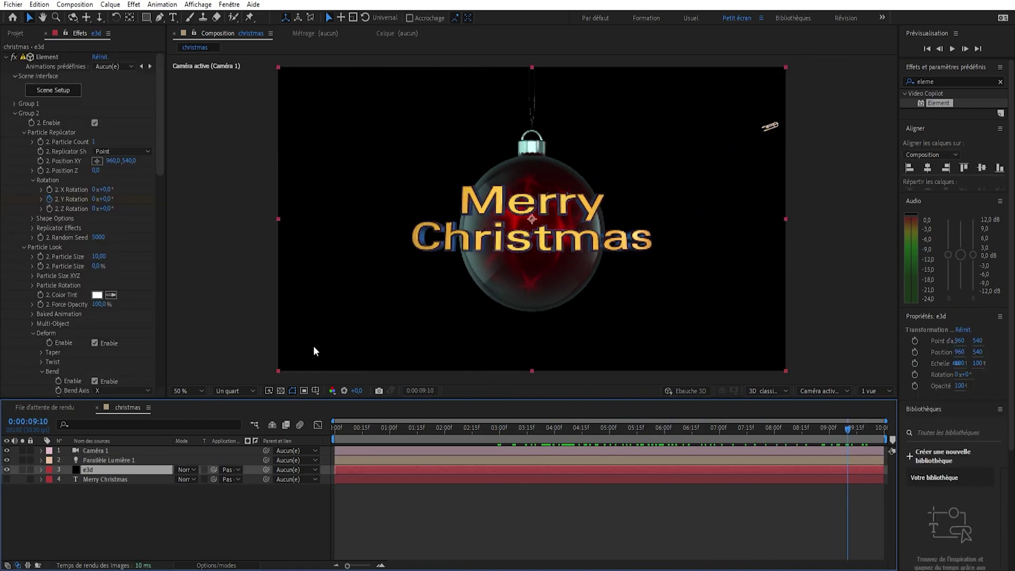
{"action": "left_click", "coordinate": [14, 103]}
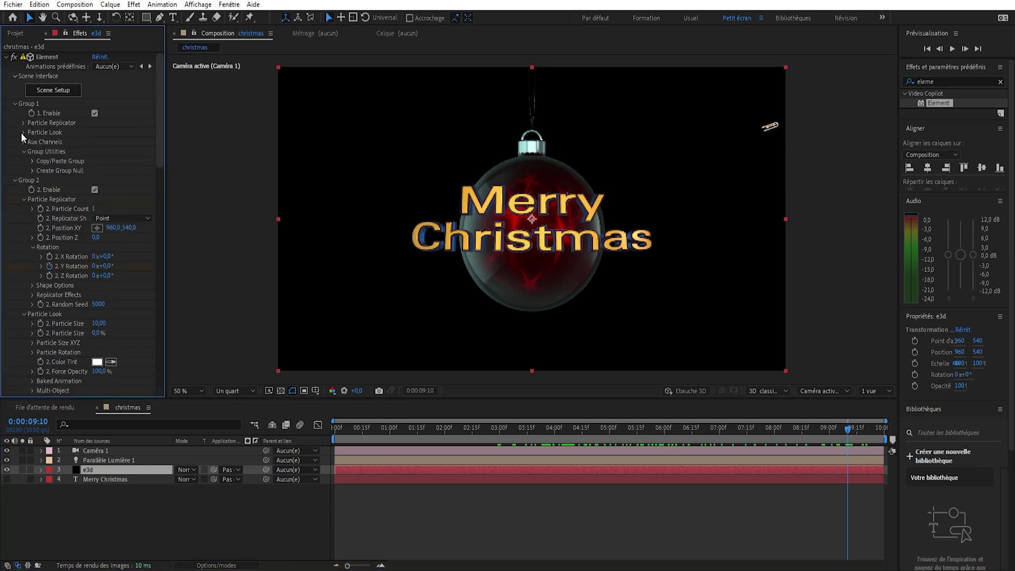
{"action": "left_click", "coordinate": [21, 132]}
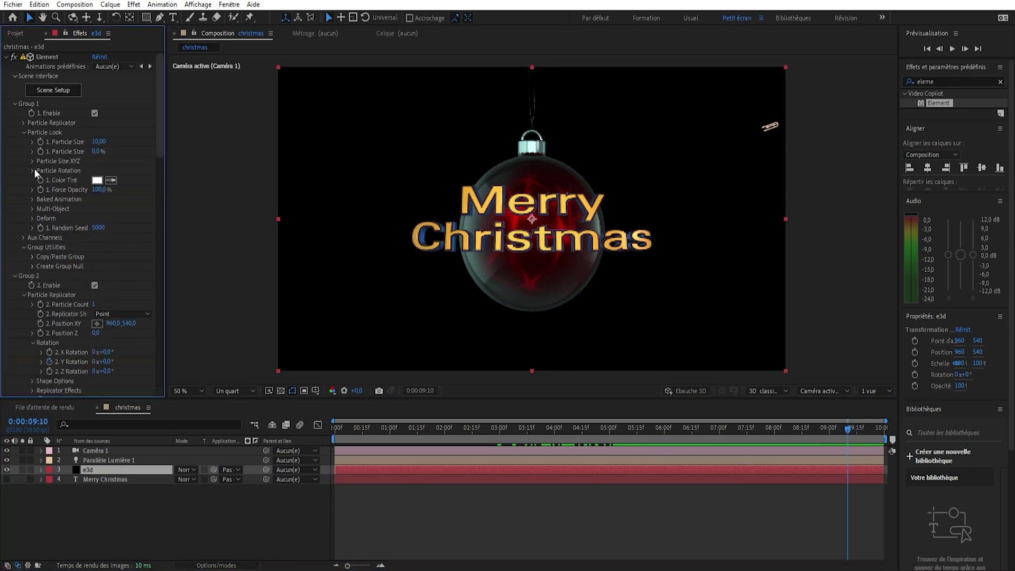
{"action": "left_click", "coordinate": [33, 169]}
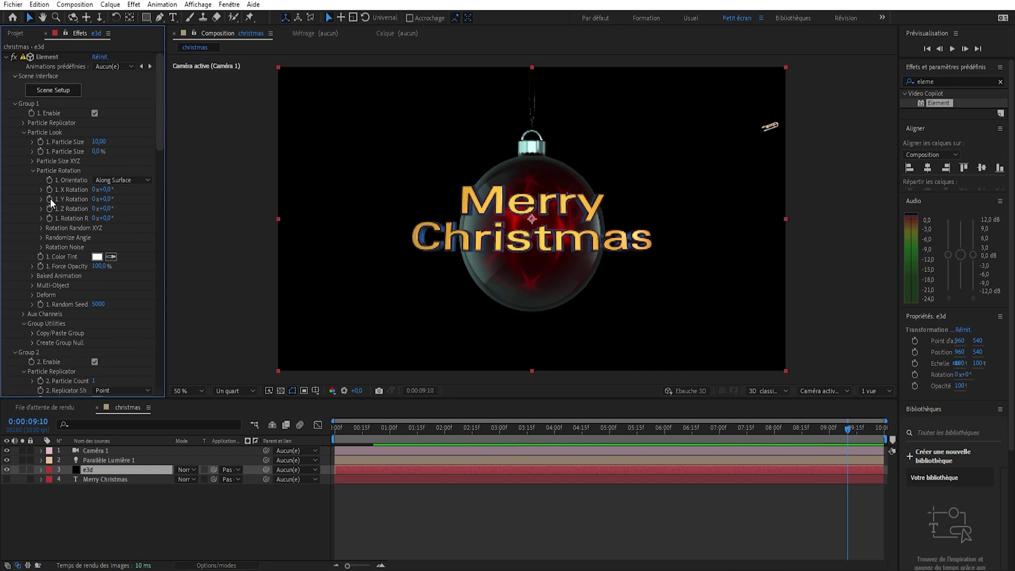
{"action": "left_click", "coordinate": [50, 198], "text": "alt"}
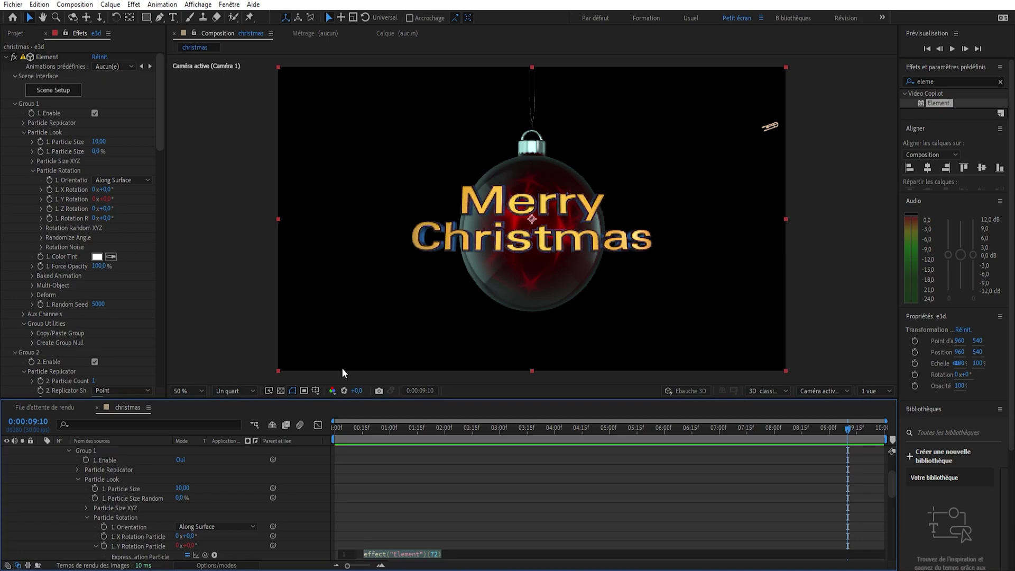
- Add the expression time*60 to Group 1's Particle Replicator Y Rotation so the ball spins continuously
{"action": "left_click", "coordinate": [24, 122]}
{"action": "left_click", "coordinate": [33, 171]}
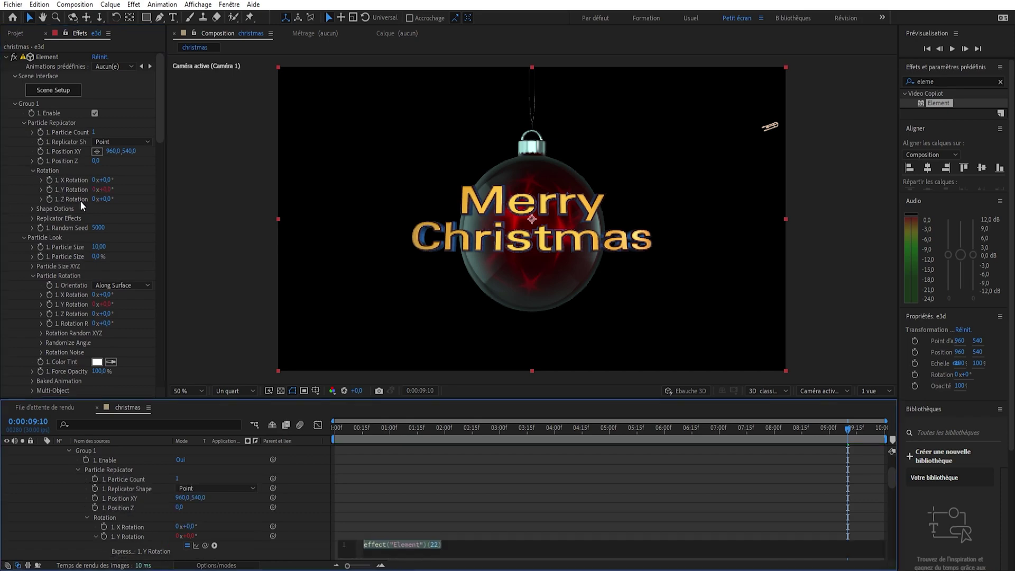
{"action": "type", "text": "time*60"}
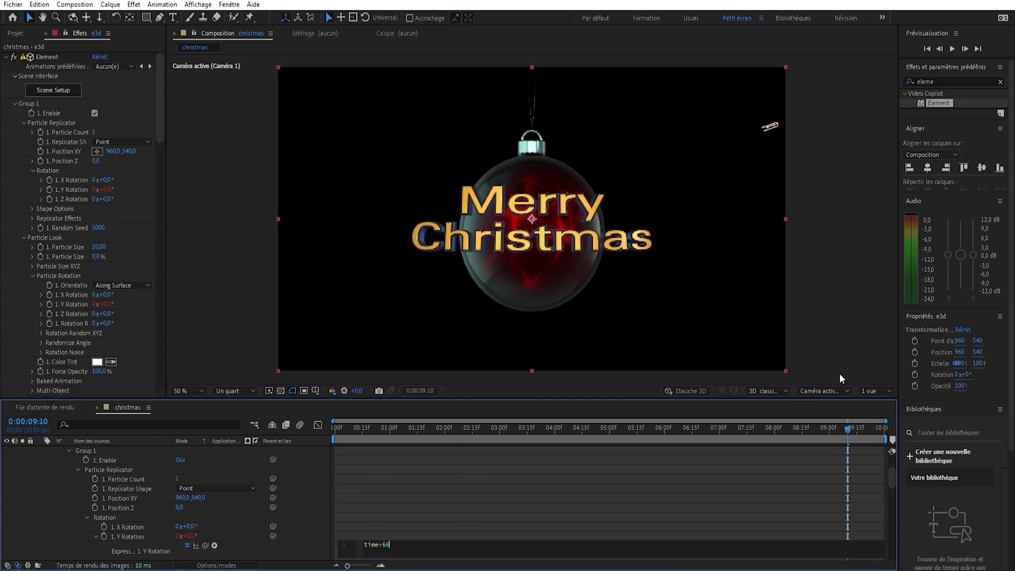
- Play the animation from the start to check the ball's rotation
{"action": "left_click_drag", "start_coordinate": [845, 430], "coordinate": [286, 431]}
{"action": "key", "text": "space"}
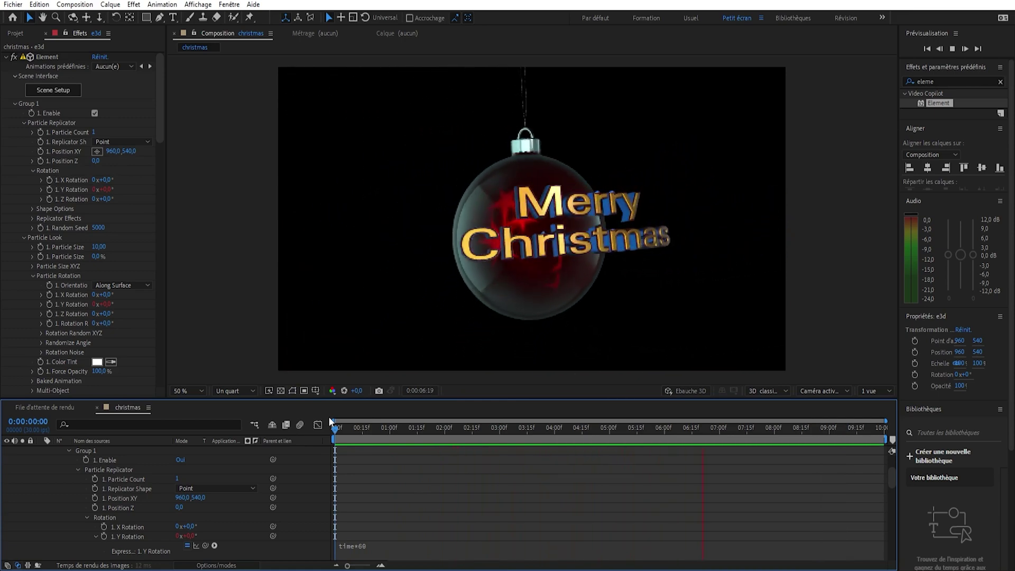
{"action": "key", "text": "space"}
- Set the preview resolution to Intégrale and scrub through the whole animation from the start to 0:00:09:29
{"action": "left_click_drag", "start_coordinate": [846, 429], "coordinate": [337, 500]}
{"action": "left_click", "coordinate": [251, 391]}
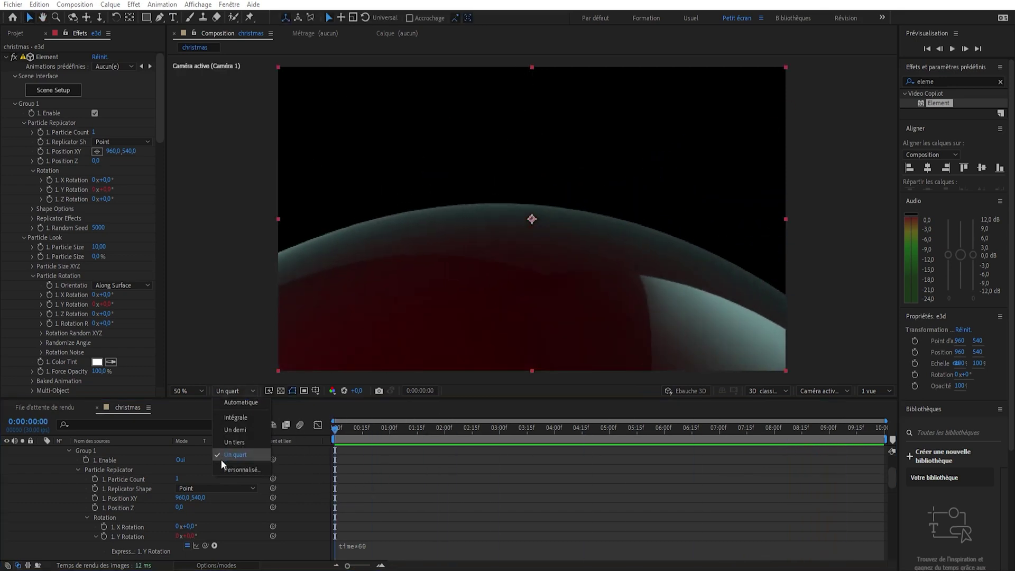
{"action": "left_click", "coordinate": [238, 418]}
{"action": "left_click_drag", "start_coordinate": [334, 433], "coordinate": [880, 494]}
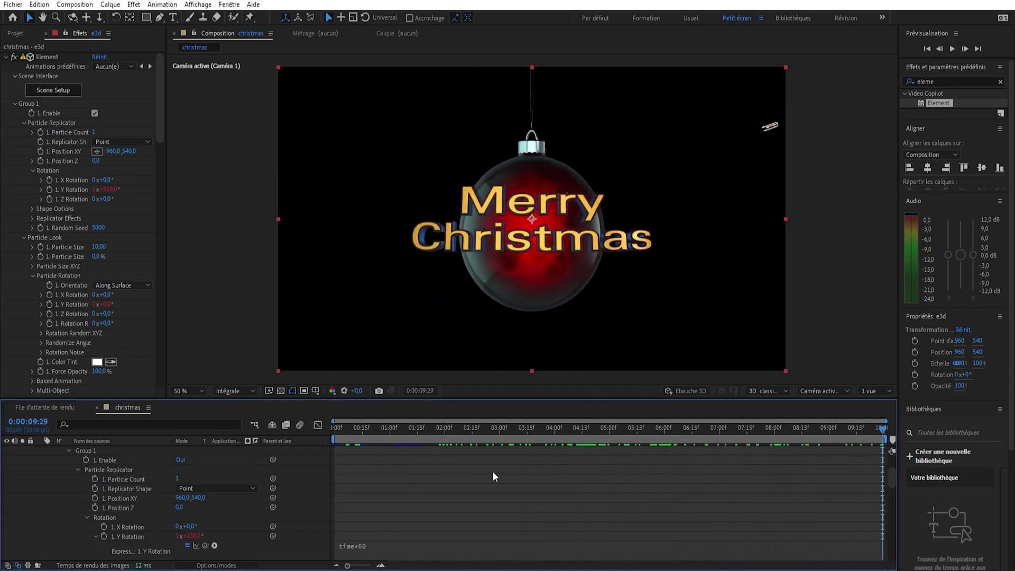
{"action": "left_click_drag", "start_coordinate": [847, 429], "coordinate": [893, 442]}
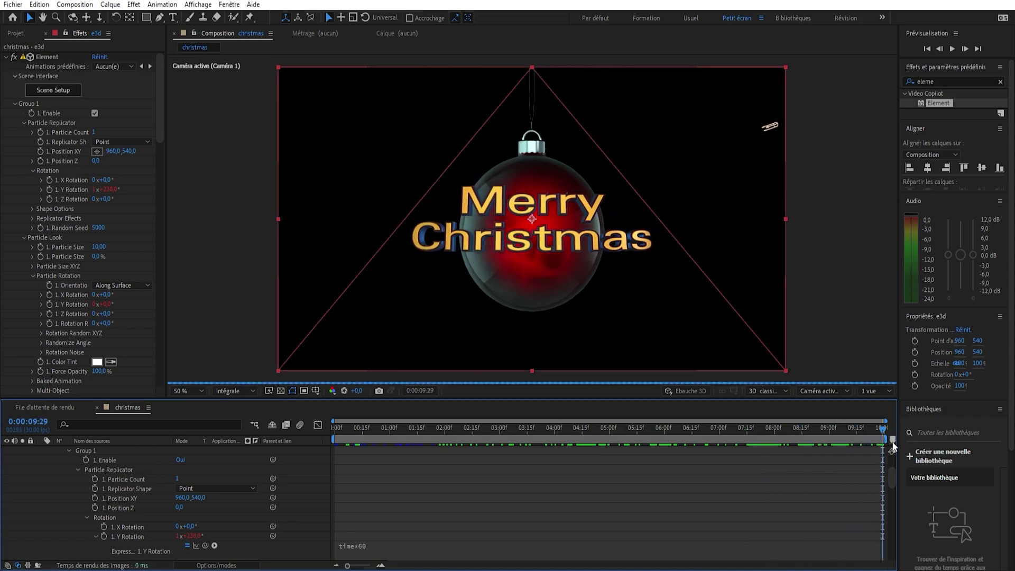